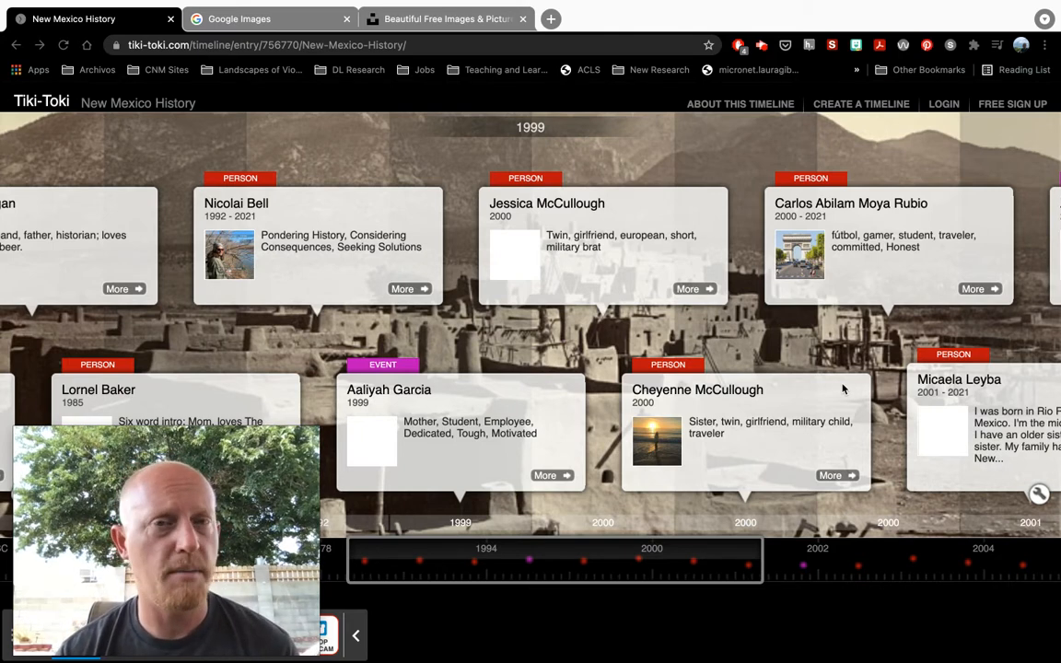
# Log in to the timeline account with the saved credentials and open the New Mexico History timeline past its introduction
pyautogui.click(944, 104)
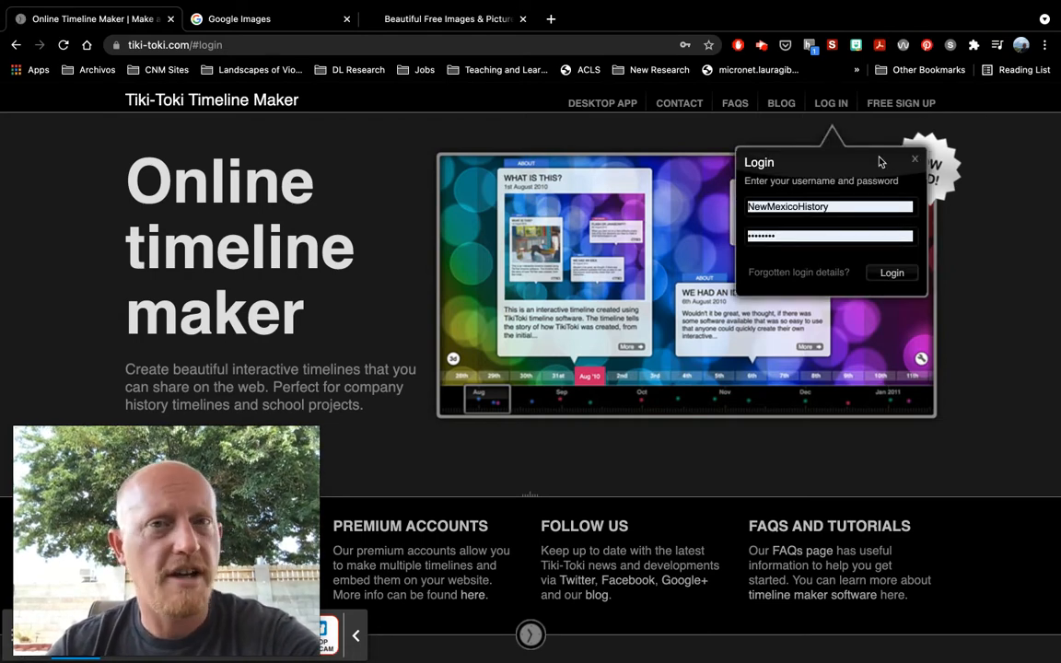
pyautogui.click(891, 274)
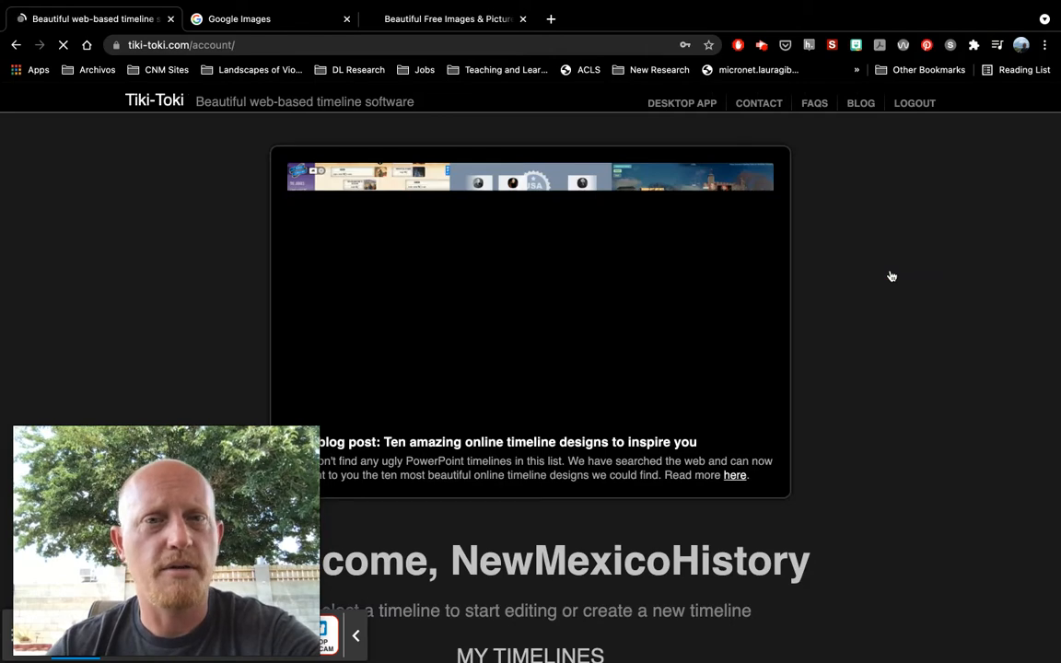
pyautogui.scroll(-1, 850, 353)
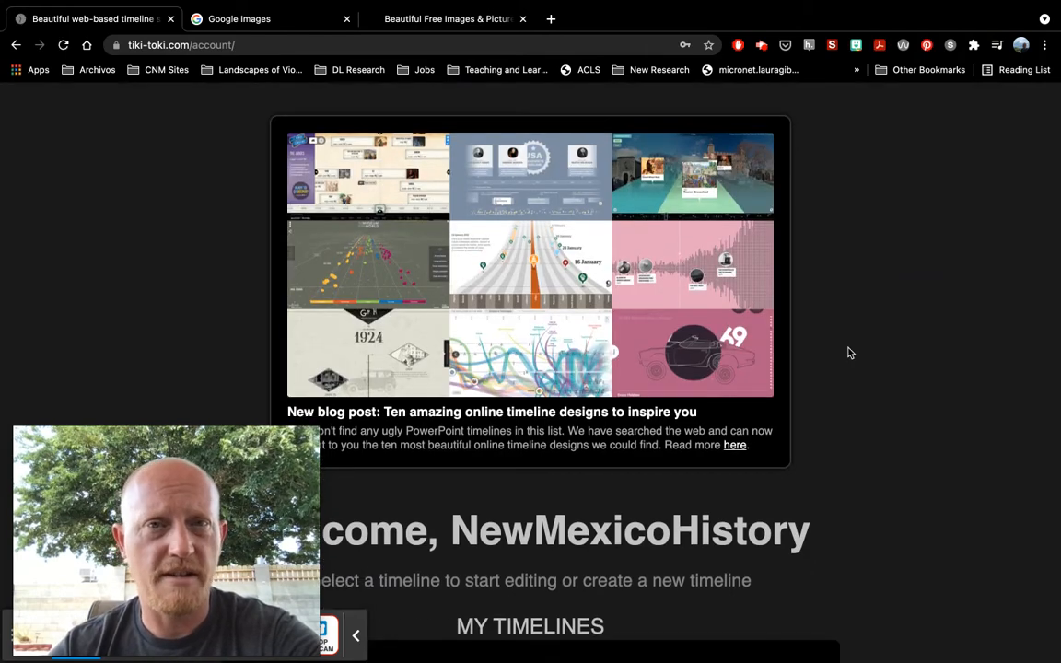
pyautogui.scroll(-5, 851, 353)
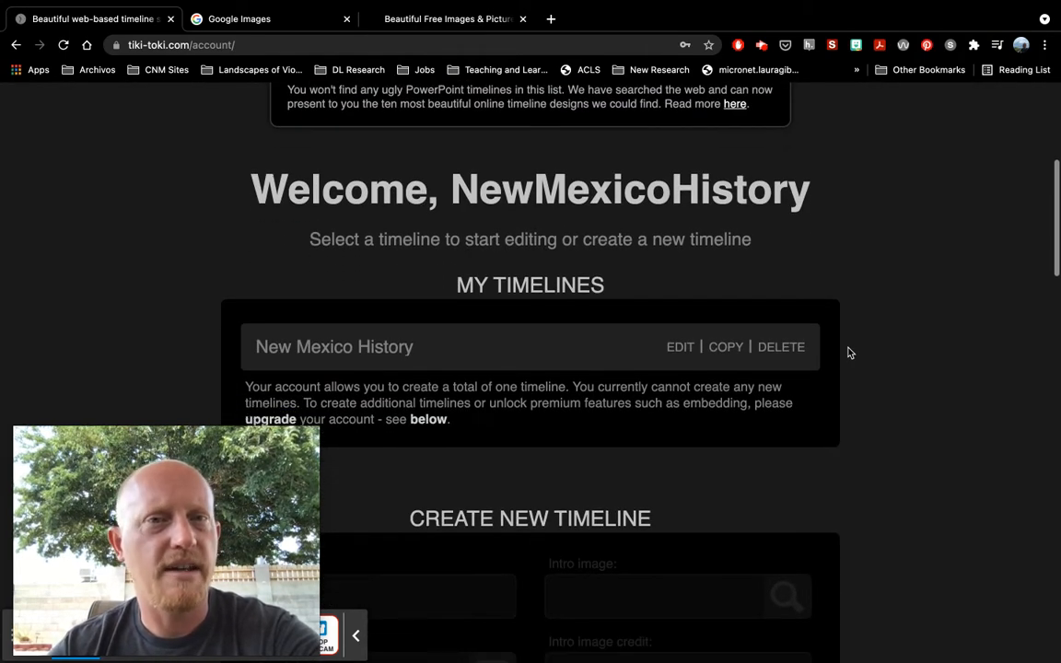
pyautogui.scroll(-1, 850, 353)
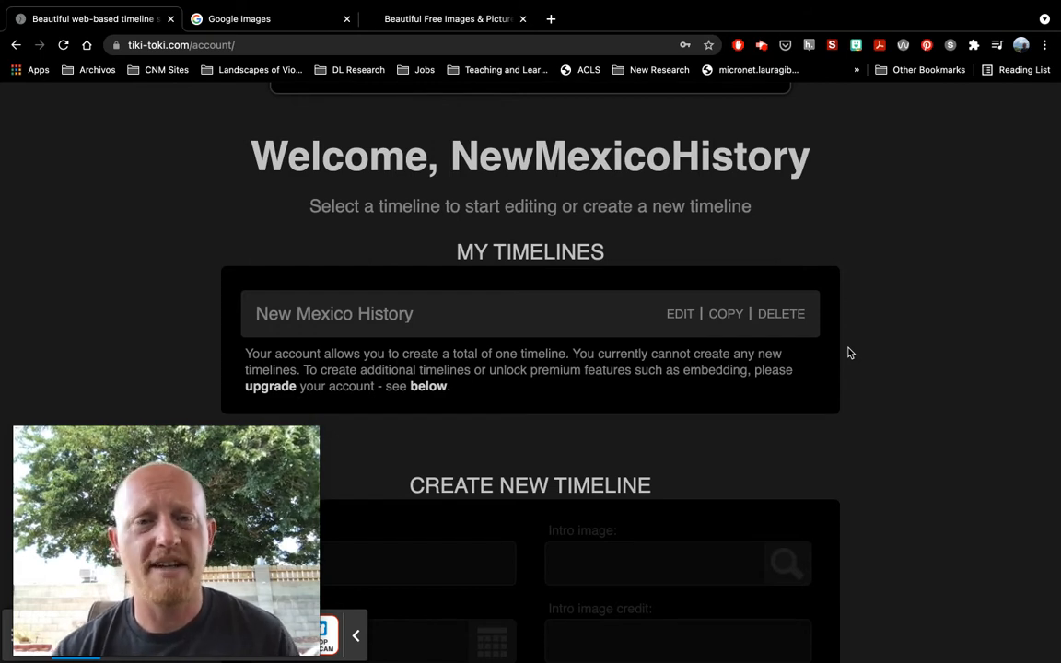
pyautogui.click(389, 316)
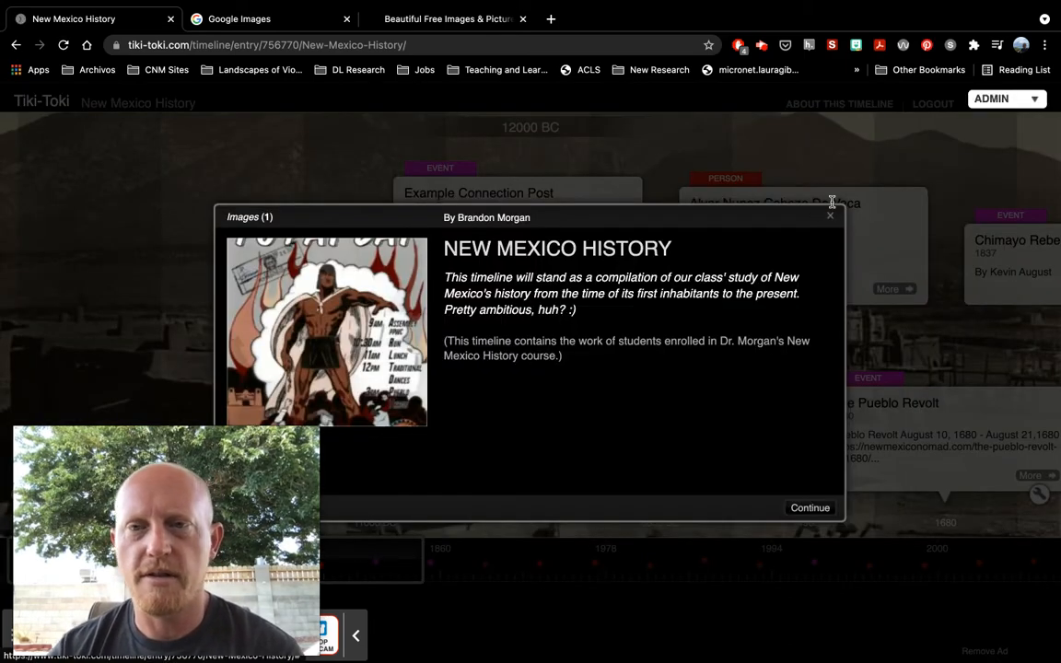
pyautogui.click(950, 287)
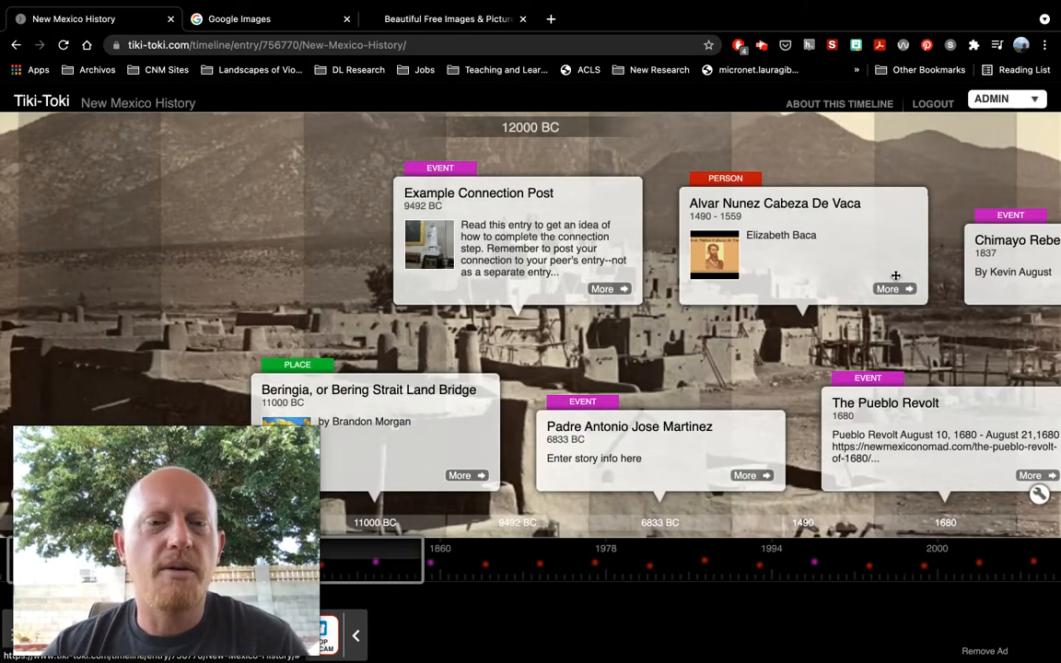
# Read through the full Alvar Nunez Cabeza De Vaca entry, including its text and attached media, and close it
pyautogui.moveTo(895, 275); pyautogui.dragTo(724, 264)
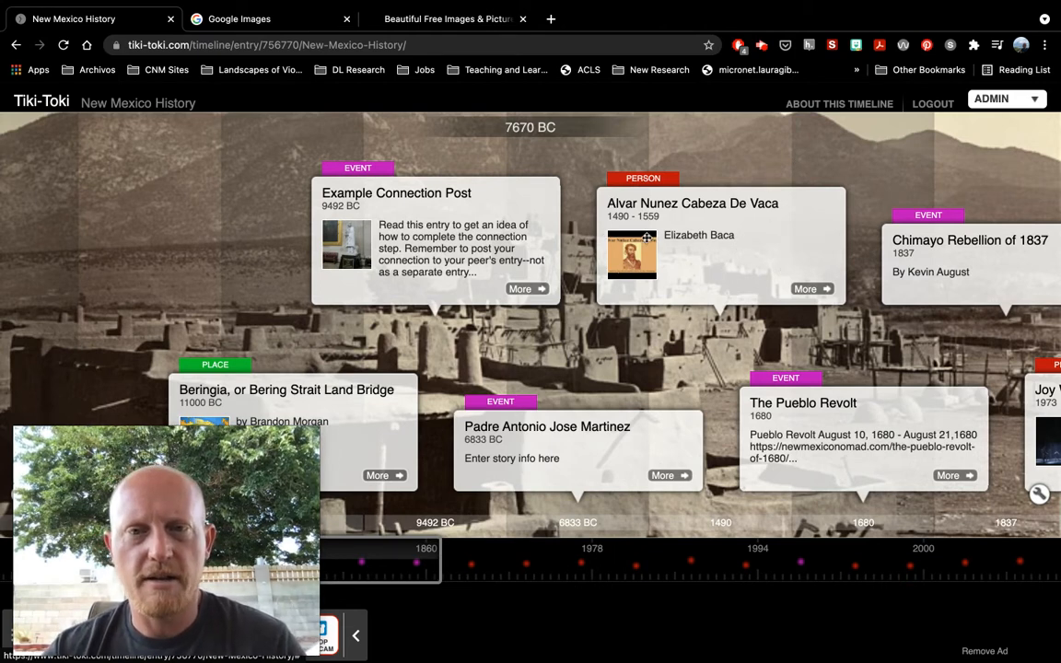
pyautogui.click(804, 289)
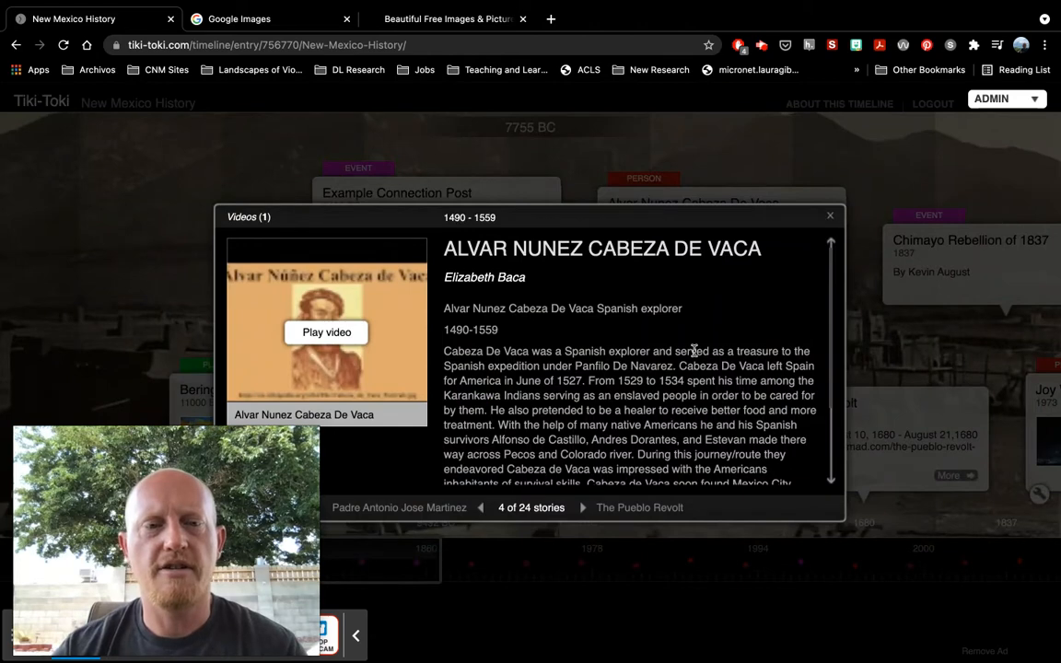
pyautogui.scroll(-1, 694, 351)
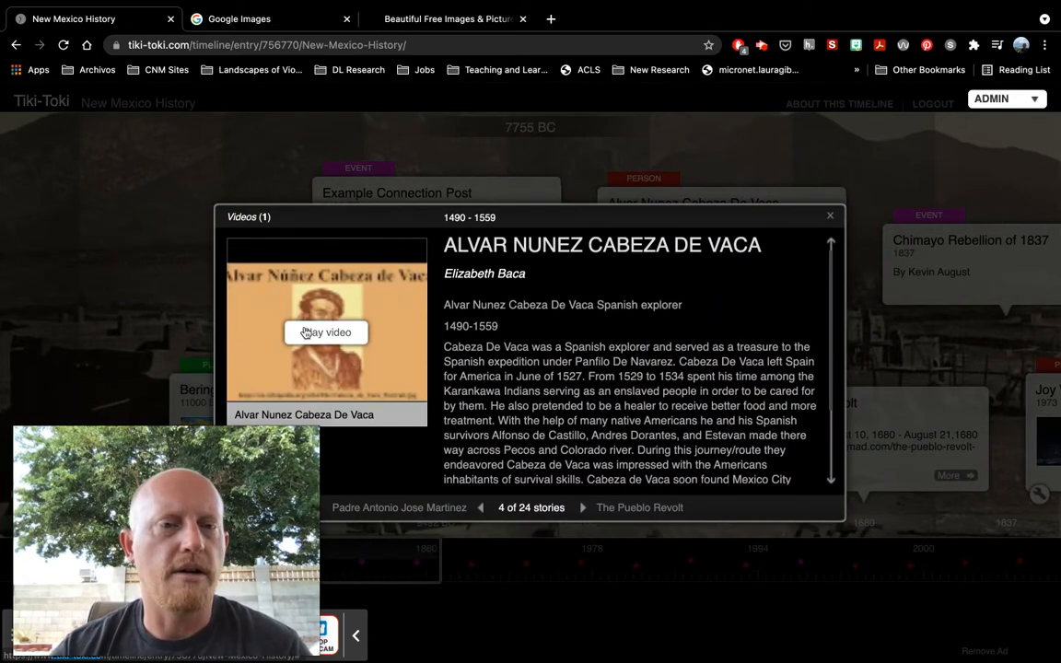
pyautogui.scroll(-3, 685, 330)
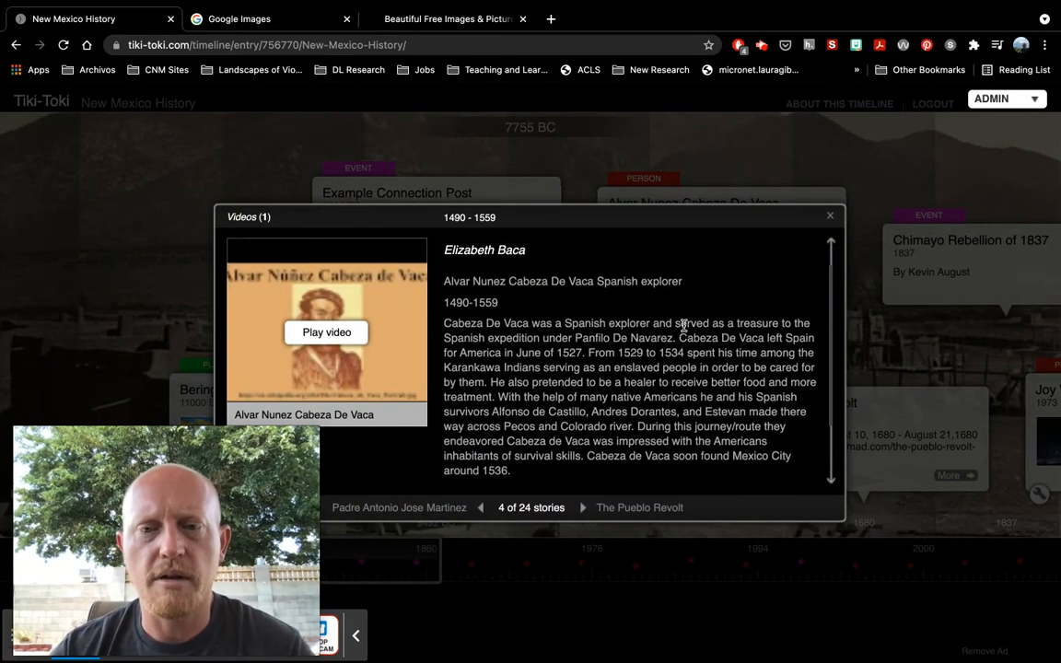
pyautogui.scroll(-1, 685, 329)
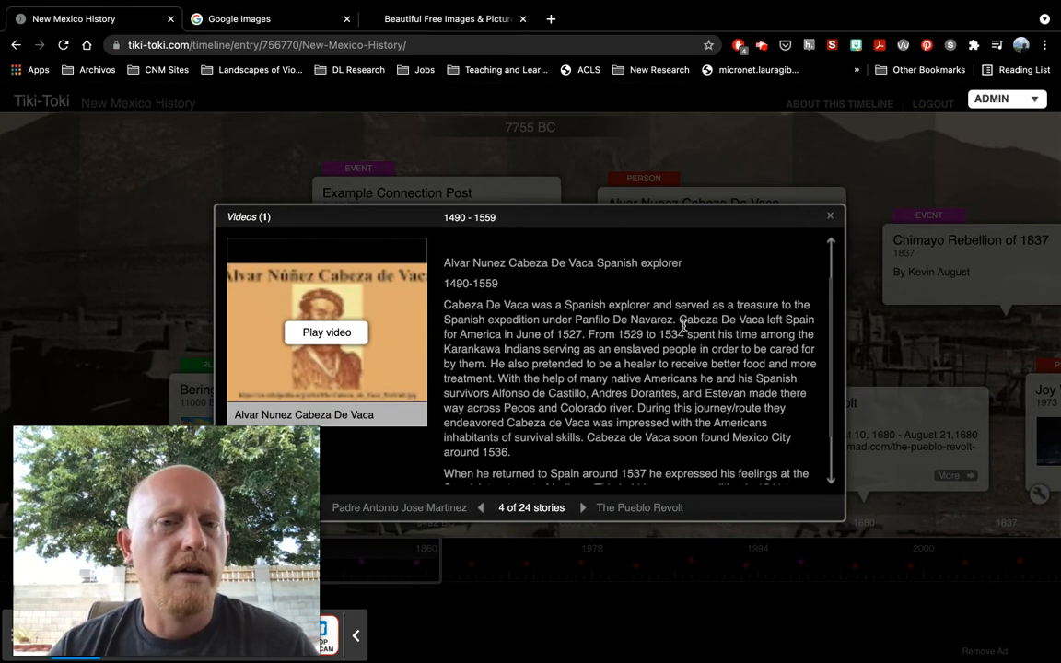
pyautogui.scroll(1, 683, 324)
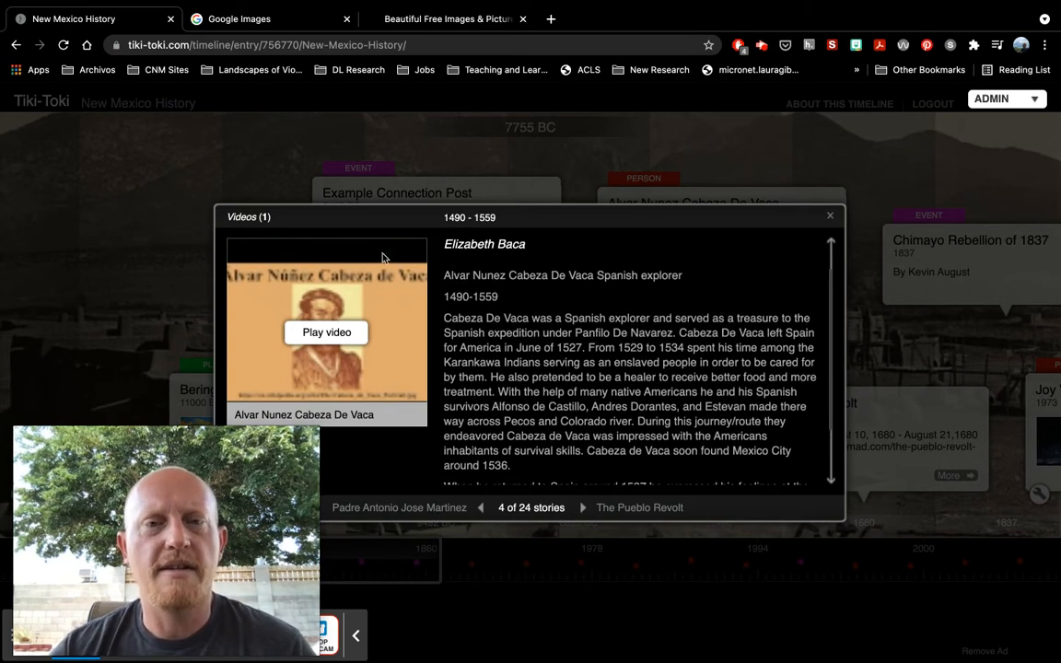
pyautogui.scroll(-5, 624, 413)
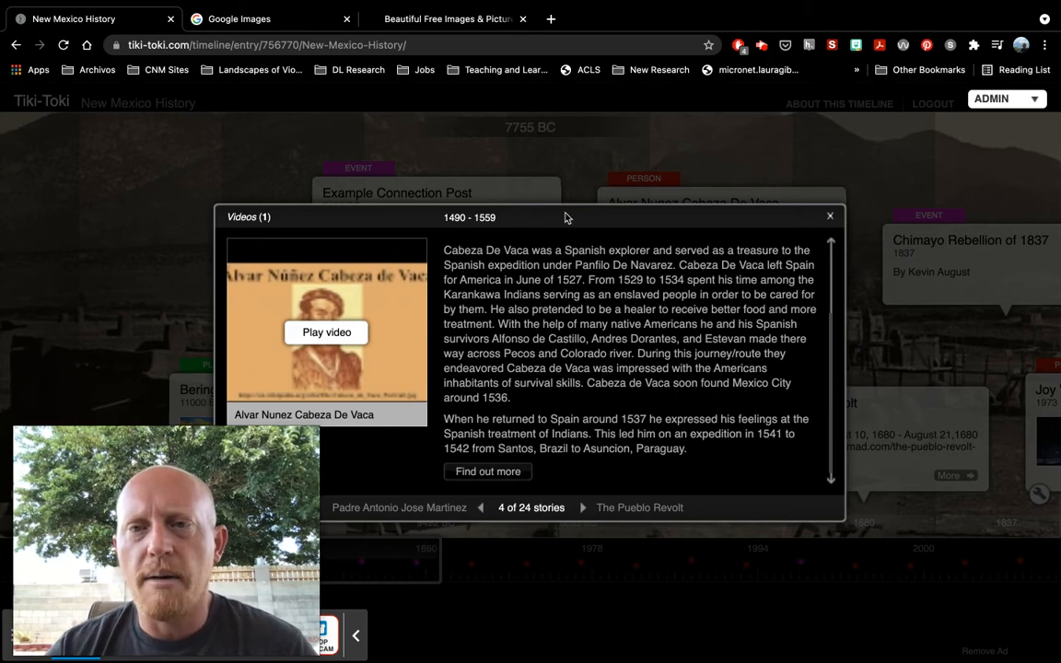
pyautogui.click(830, 216)
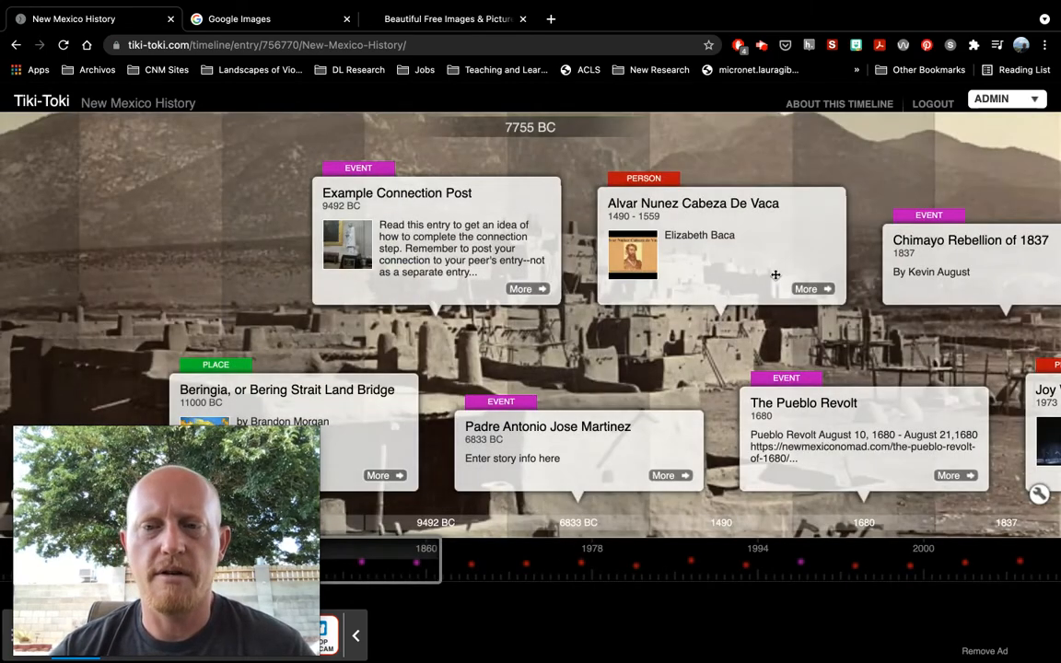
# Browse the timeline forward from the early historical entries to the student introduction entries around 2001
pyautogui.hscroll(3, 776, 275)
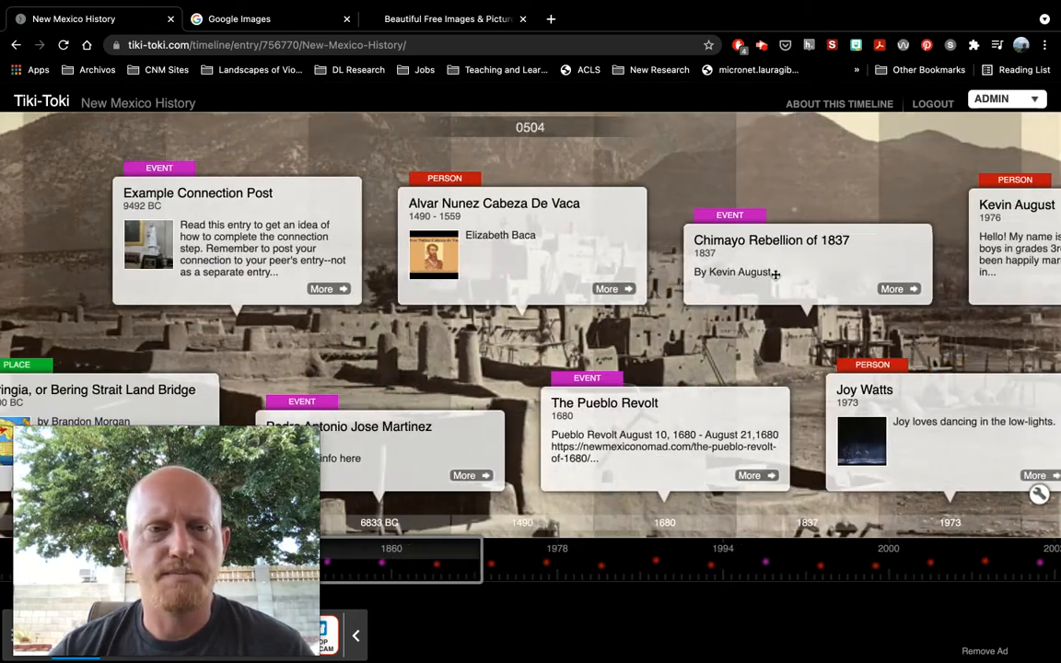
pyautogui.hscroll(2, 775, 274)
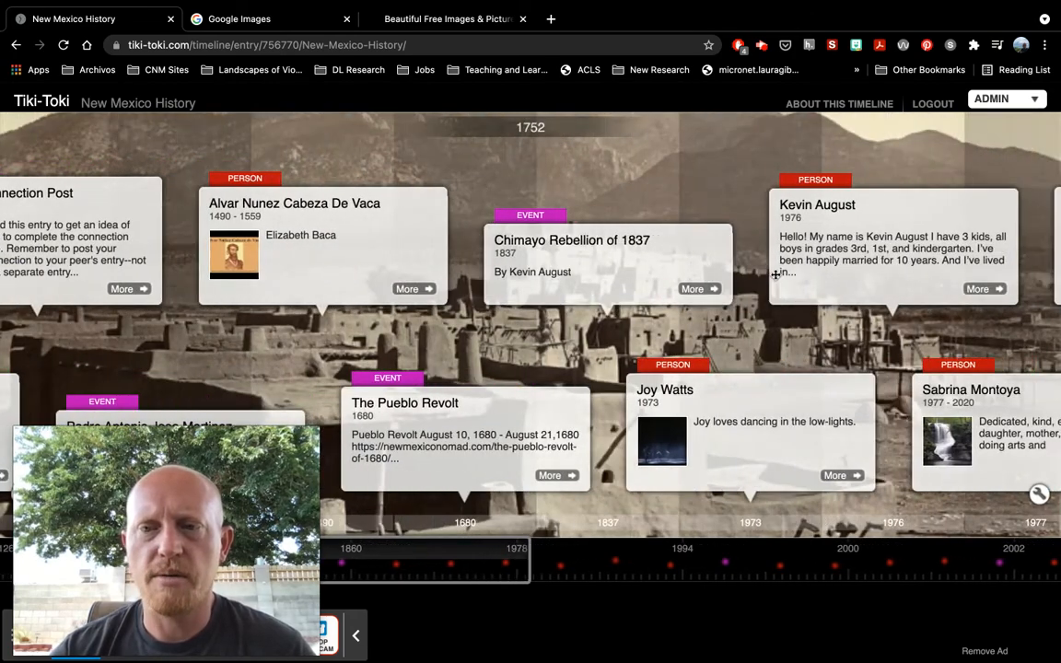
pyautogui.hscroll(3, 776, 275)
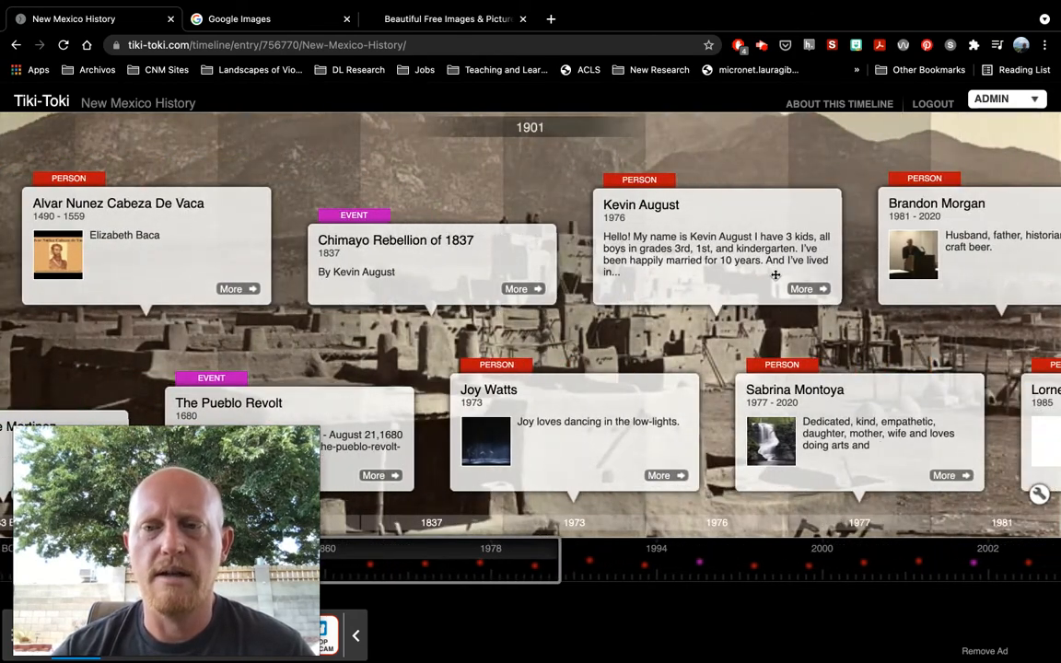
pyautogui.hscroll(3, 775, 275)
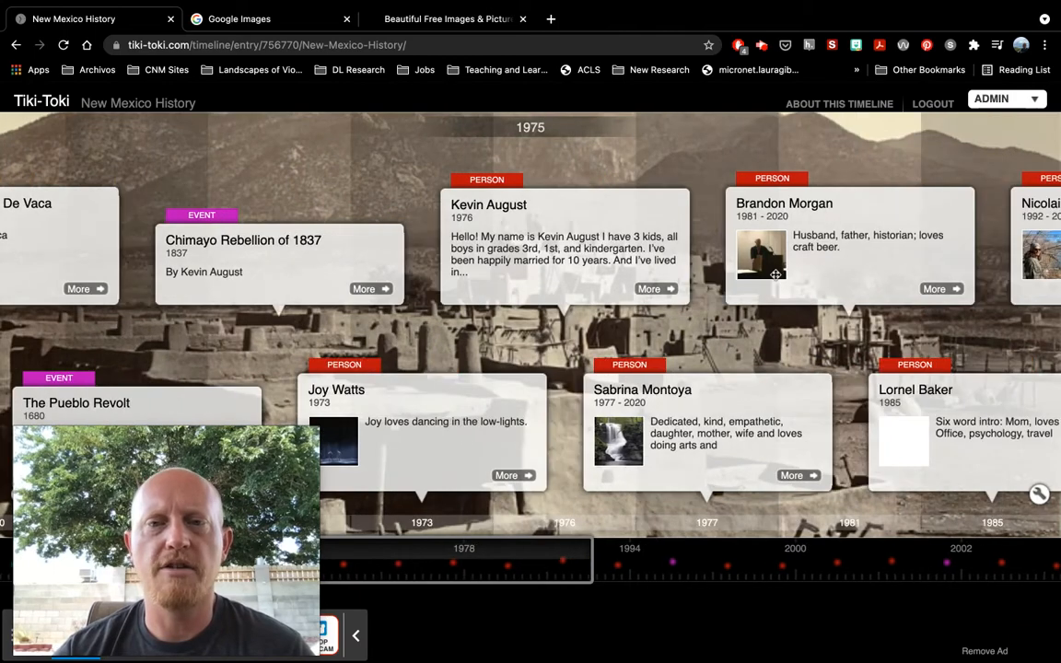
pyautogui.hscroll(4, 776, 275)
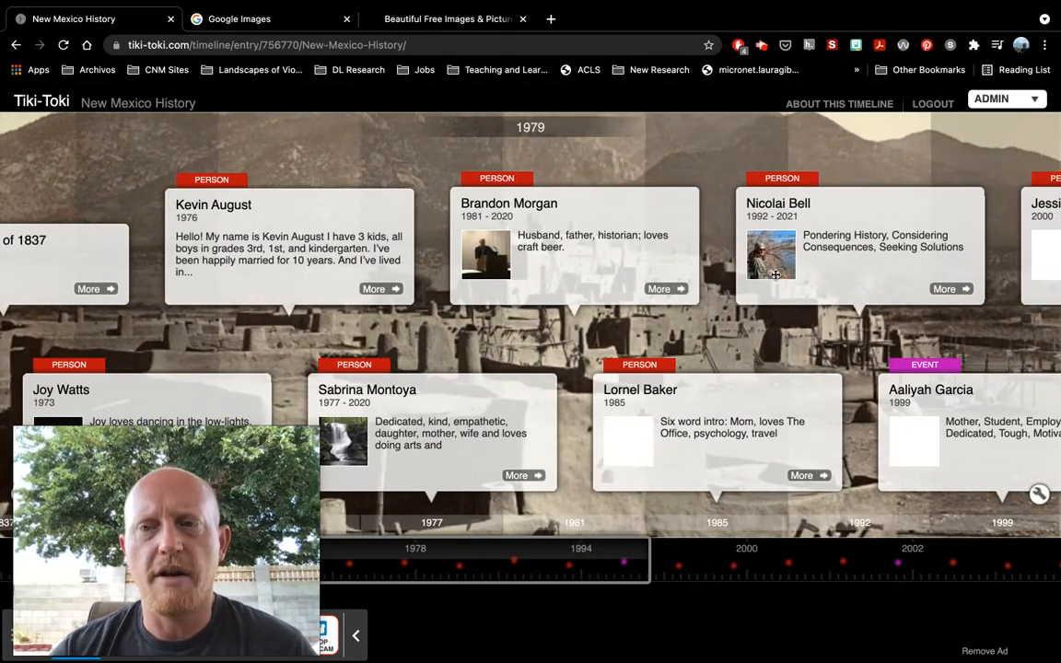
pyautogui.hscroll(3, 775, 275)
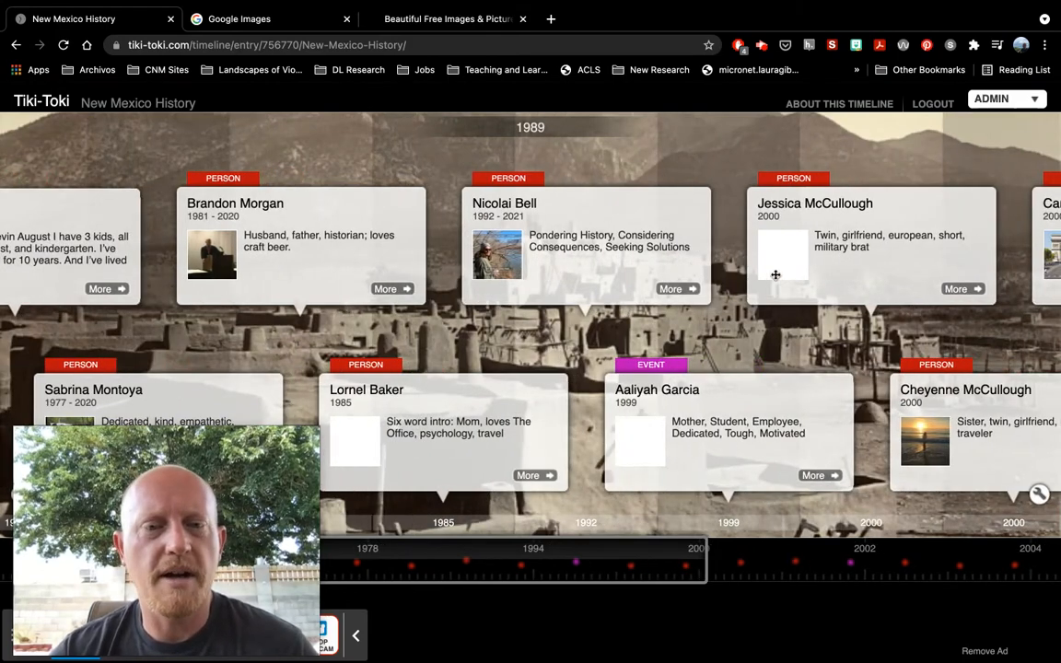
pyautogui.hscroll(2, 775, 275)
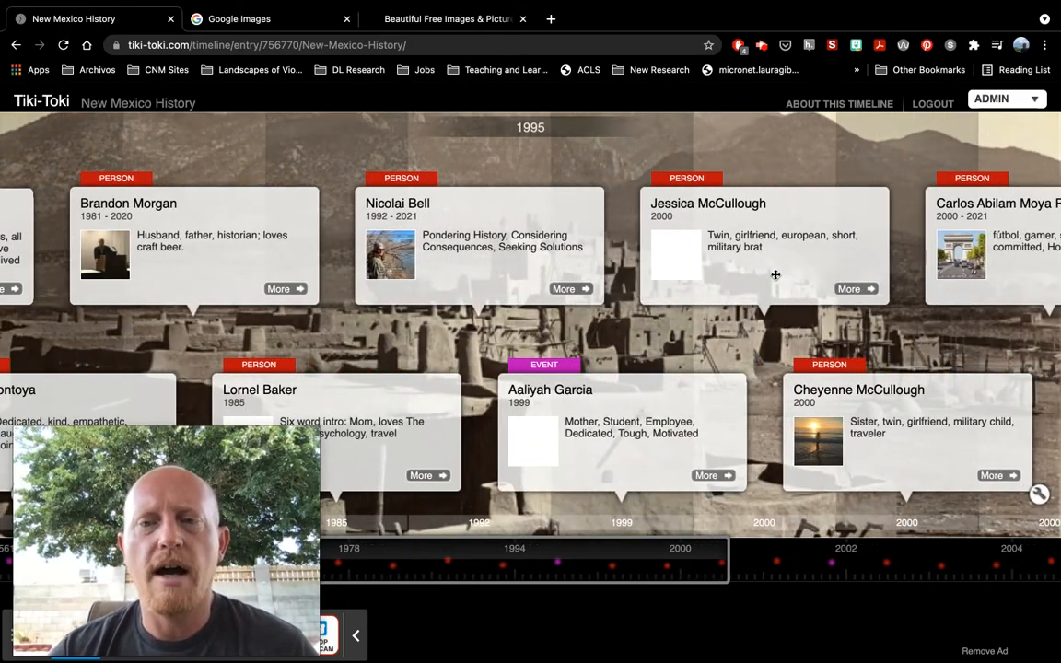
pyautogui.hscroll(5, 775, 275)
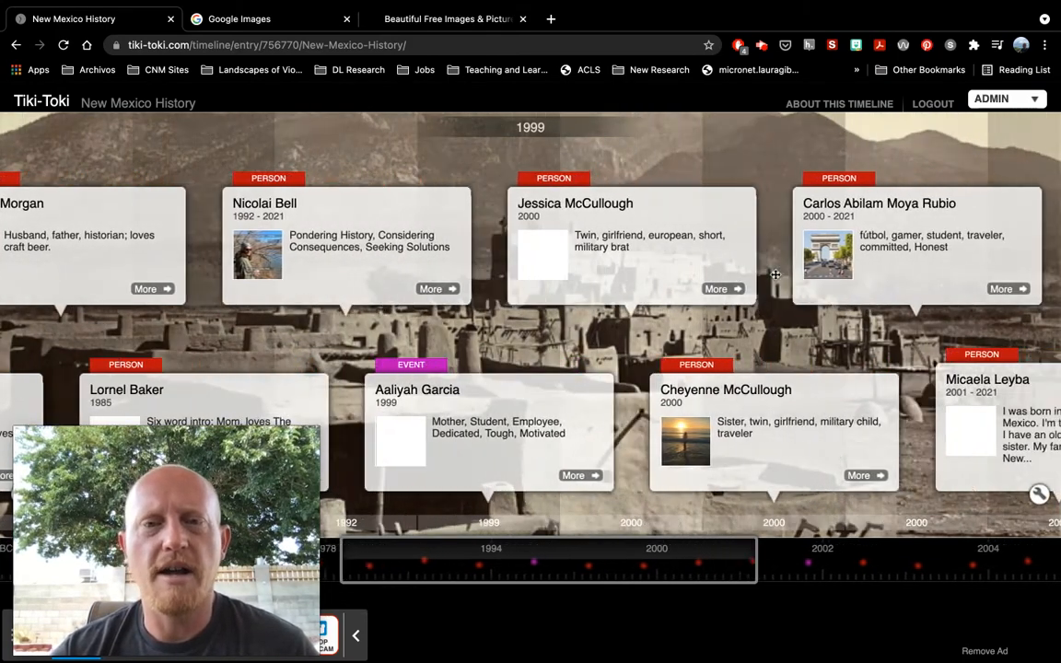
pyautogui.hscroll(4, 776, 275)
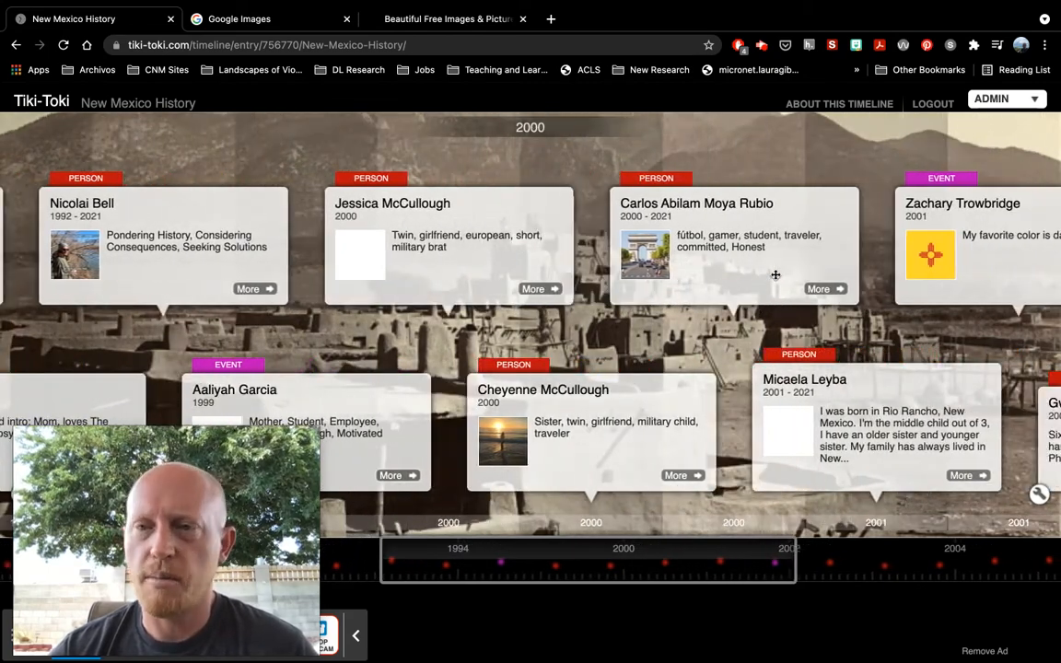
pyautogui.hscroll(3, 776, 274)
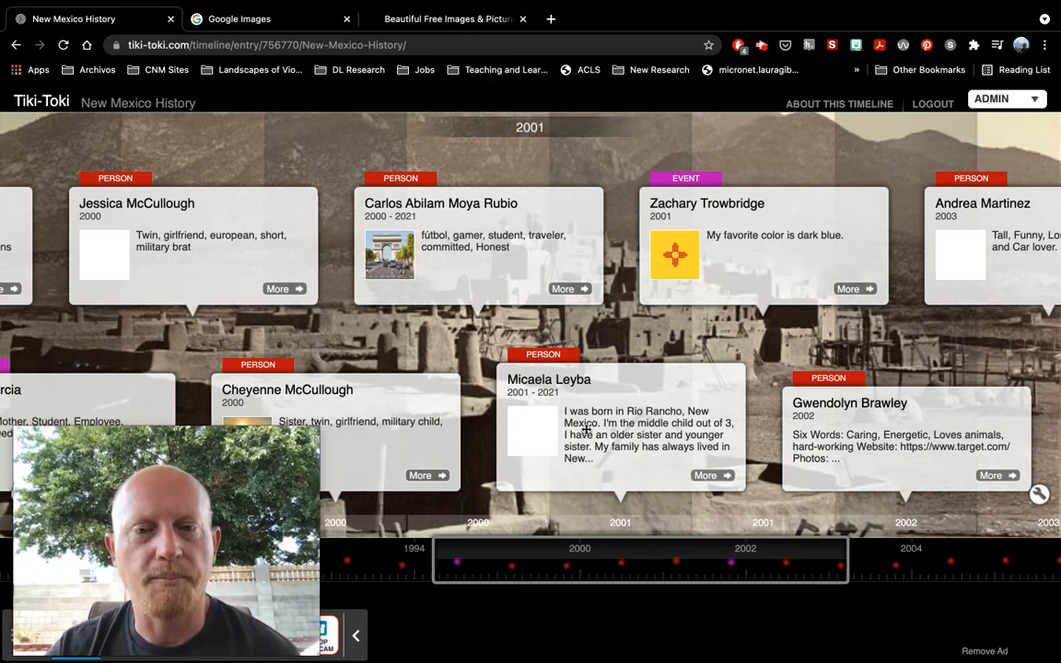
# Open the student entry beginning "I was born in Rio Rancho, New Mexico" and load it for editing from the story list
pyautogui.click(705, 476)
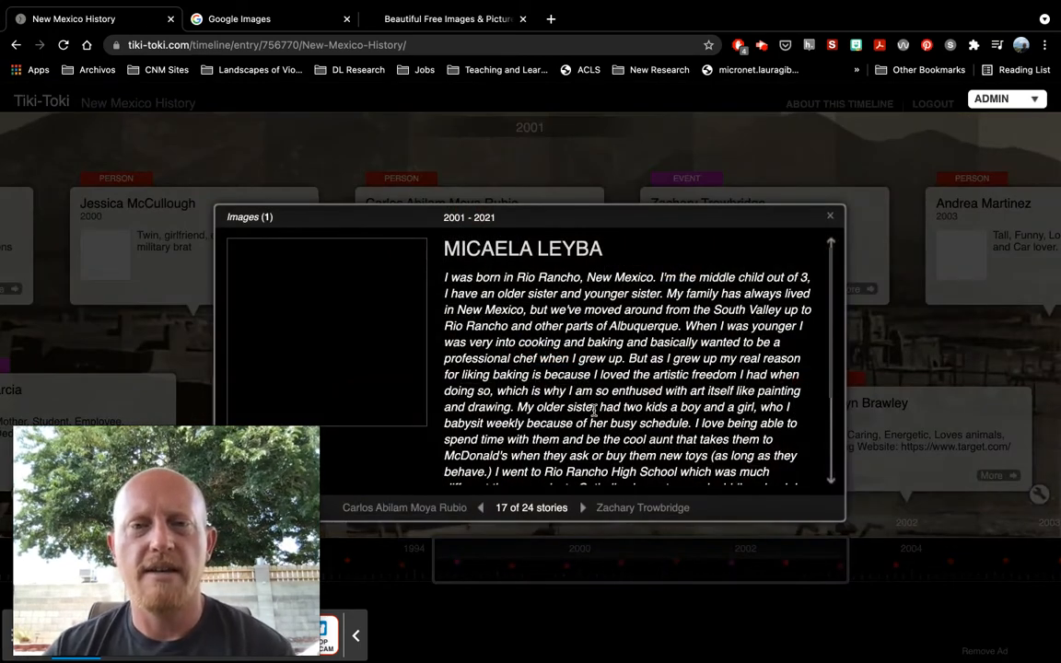
pyautogui.scroll(-1, 602, 376)
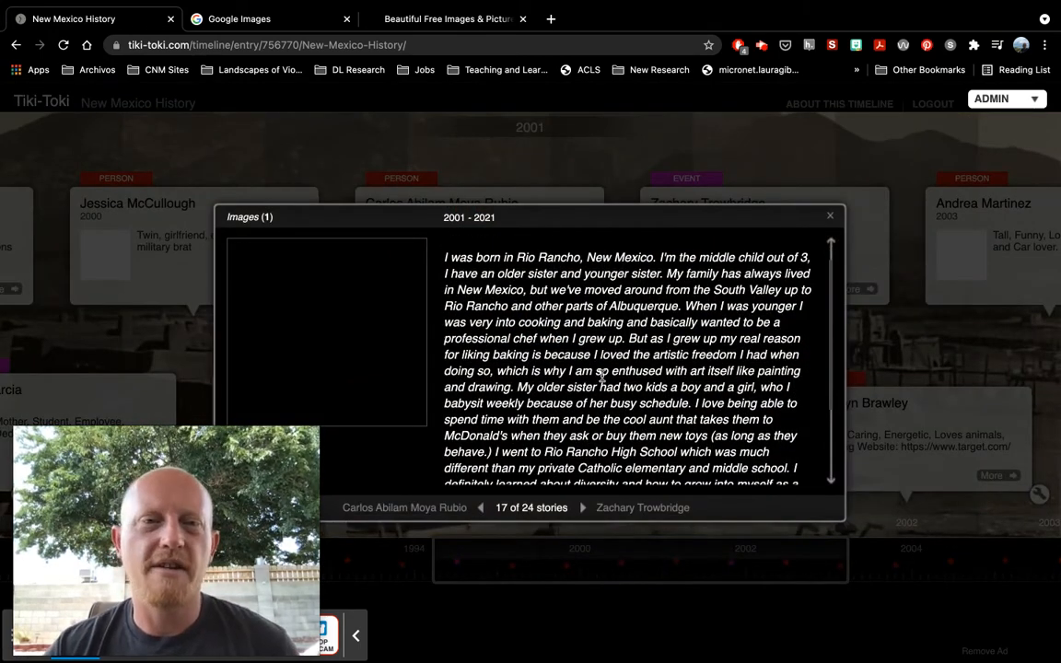
pyautogui.click(1023, 100)
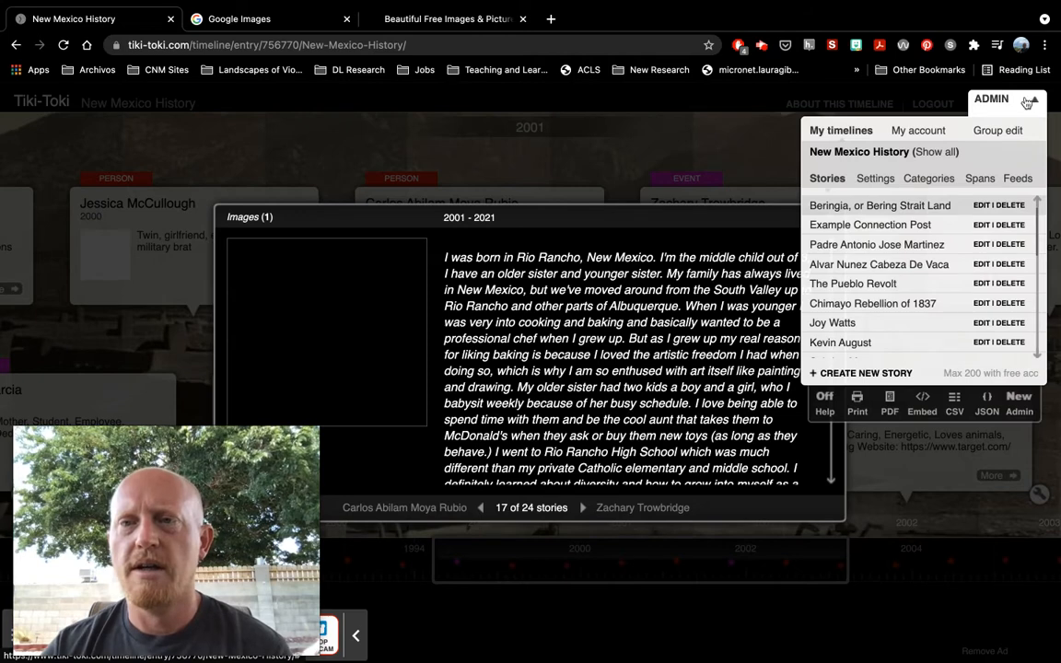
pyautogui.scroll(-1, 881, 279)
pyautogui.scroll(-5, 882, 280)
pyautogui.scroll(-2, 882, 280)
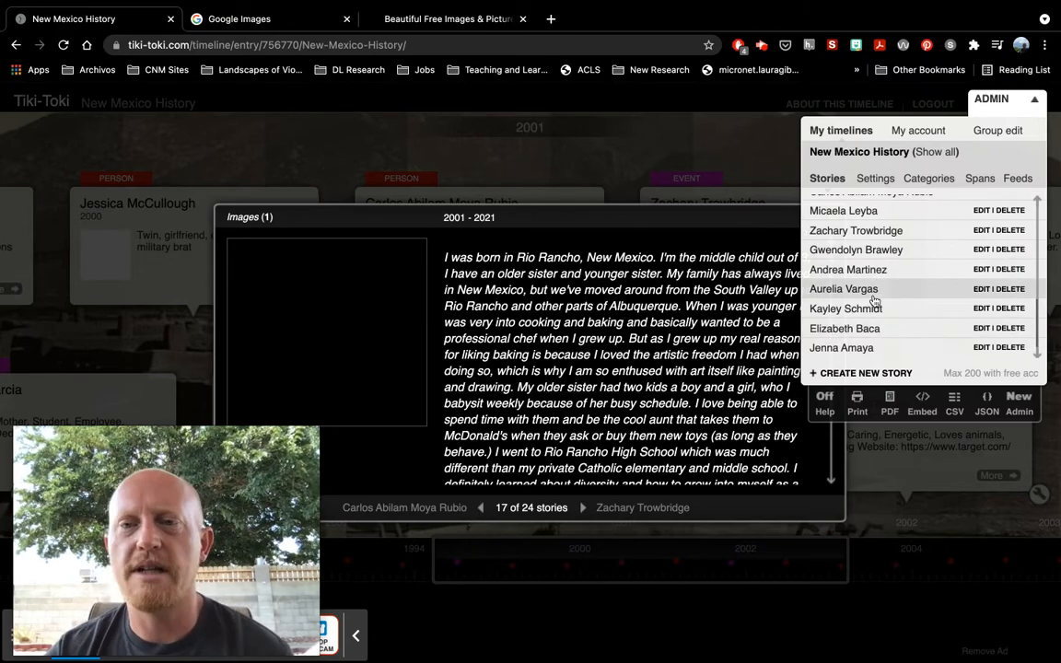
pyautogui.click(854, 216)
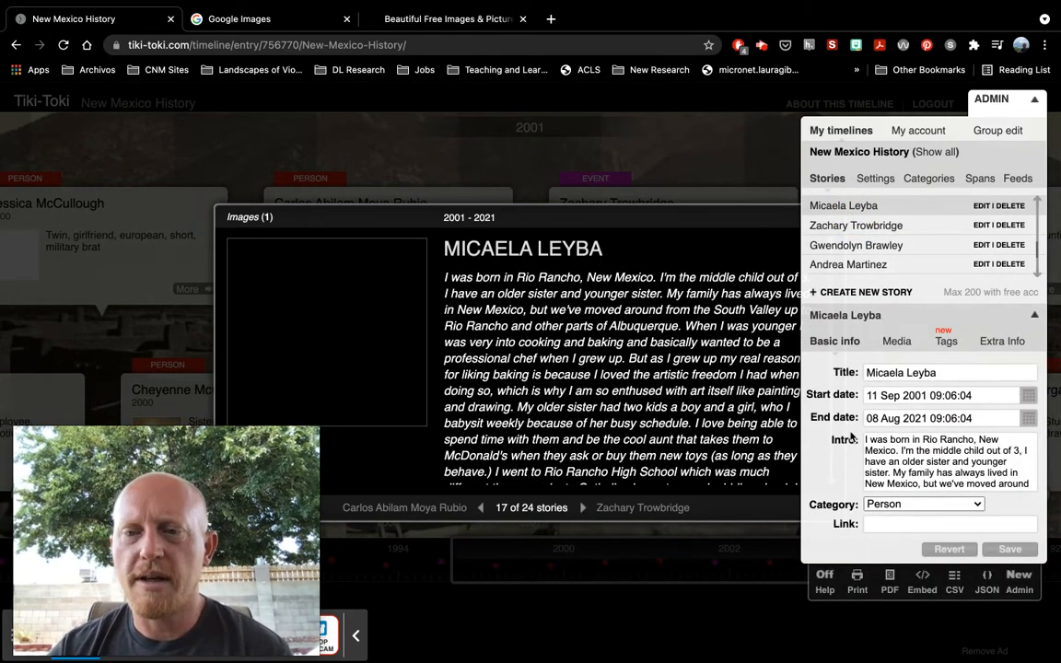
# Cut the entire biography text out of the story's Intro and save the story
pyautogui.click(867, 442)
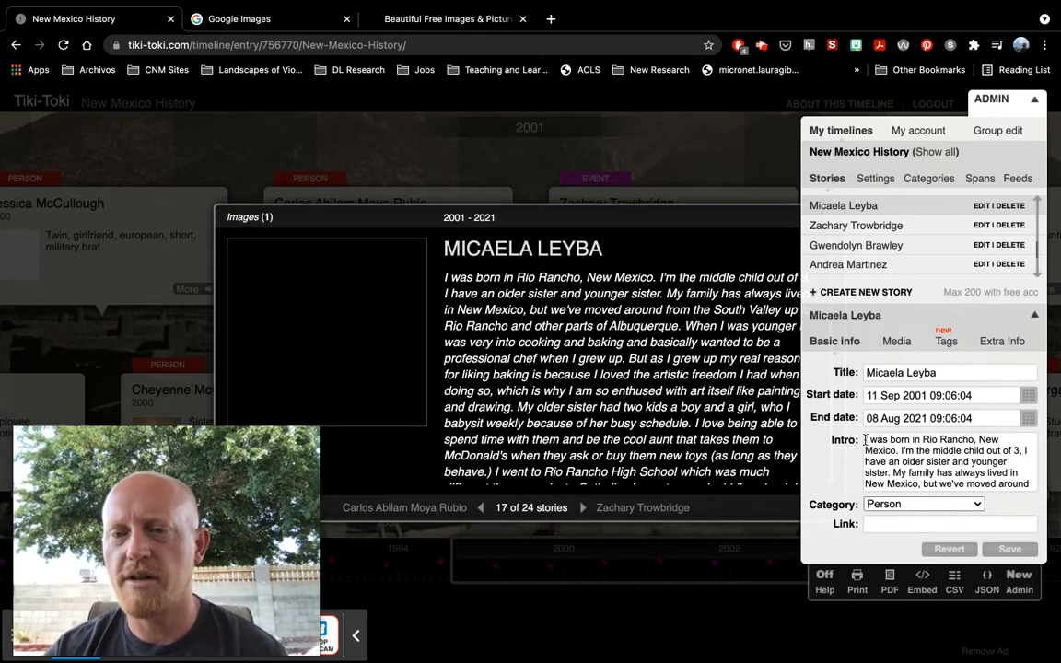
pyautogui.moveTo(965, 482); pyautogui.dragTo(1022, 512)
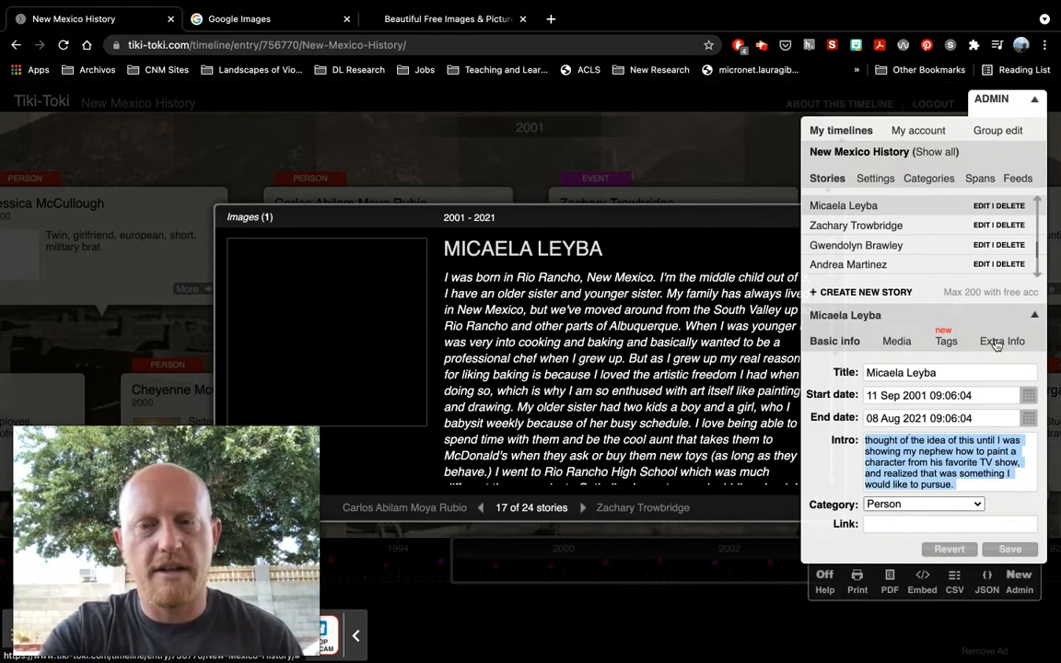
pyautogui.press('BackSpace')
pyautogui.click(1010, 550)
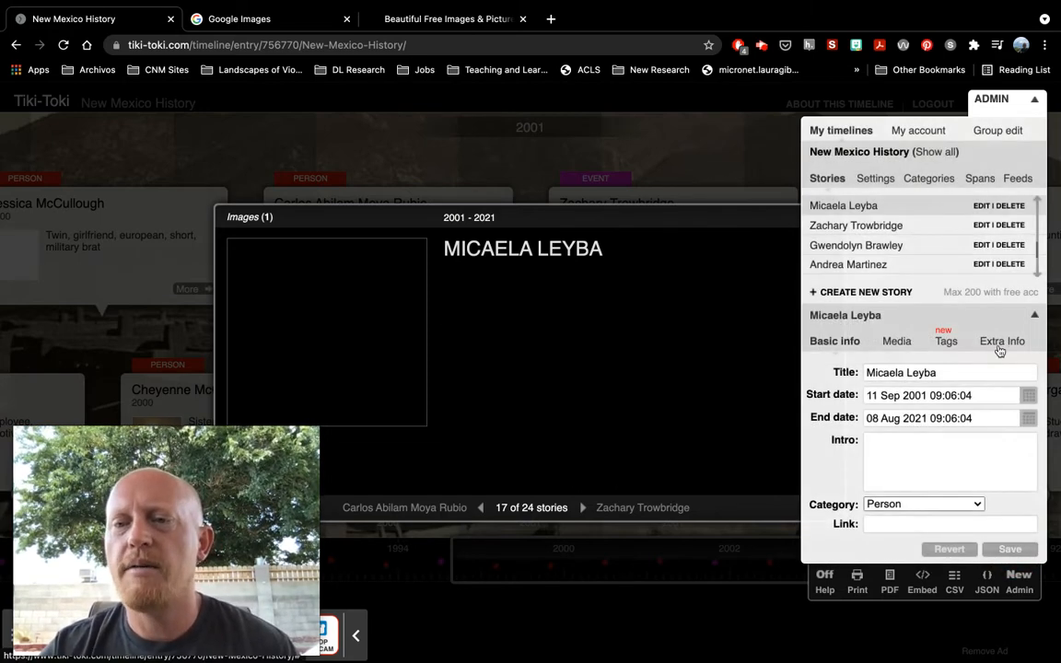
# Paste the cut biography into the story's Full text under Extra Info and save it
pyautogui.click(1000, 351)
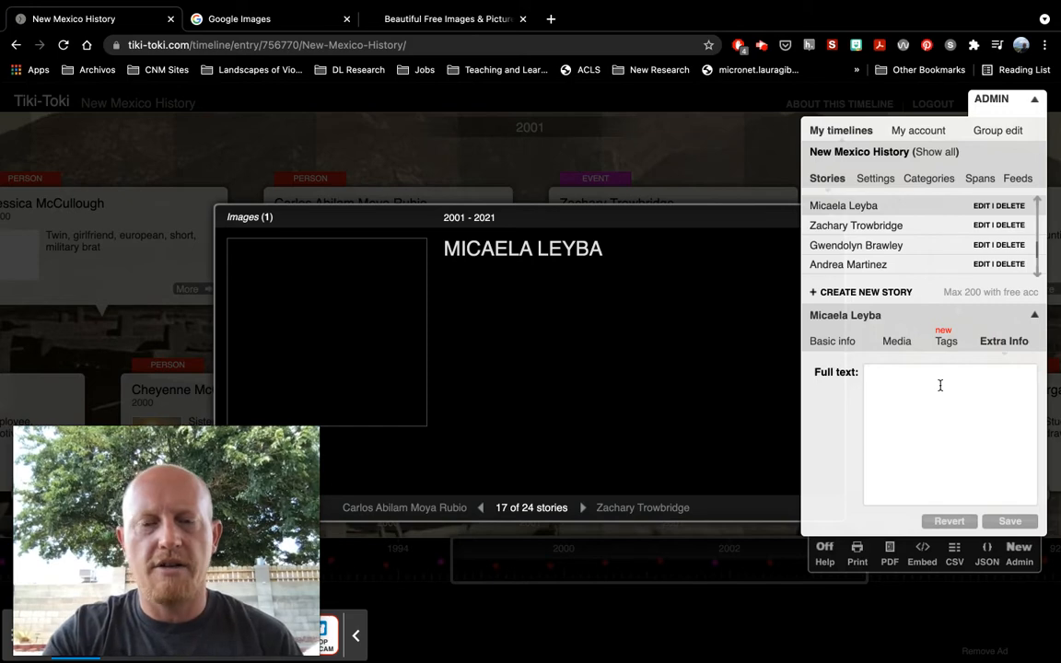
pyautogui.press('super+v')
pyautogui.click(1010, 521)
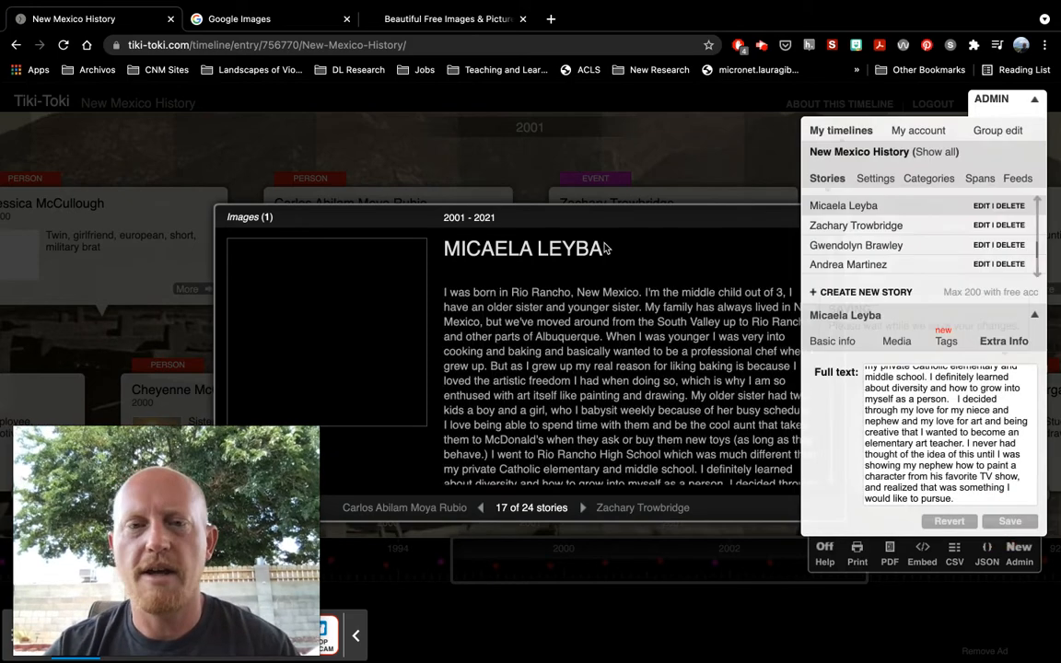
# Read through the story's relocated full text and check the optional Link field in its basic info
pyautogui.scroll(-2, 507, 354)
pyautogui.scroll(-3, 564, 352)
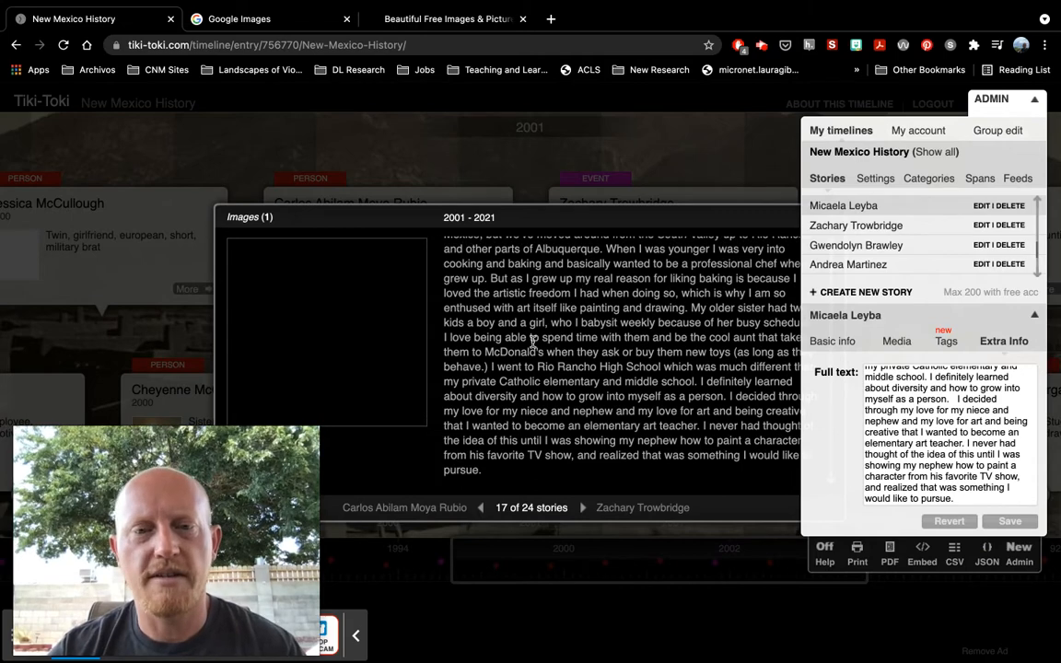
pyautogui.click(843, 343)
pyautogui.click(885, 521)
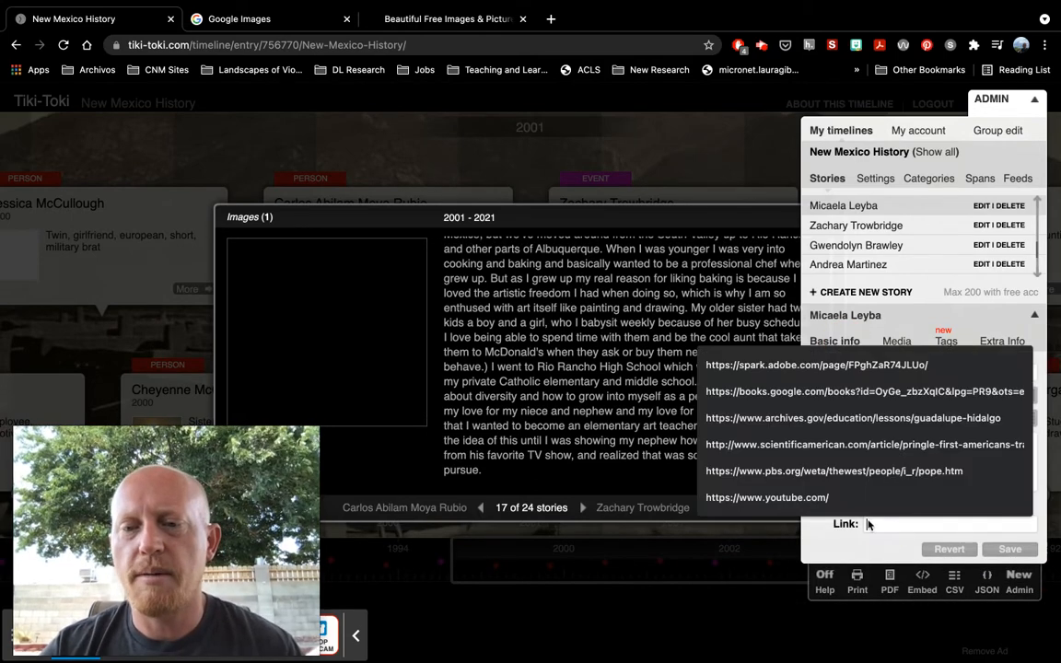
pyautogui.click(616, 310)
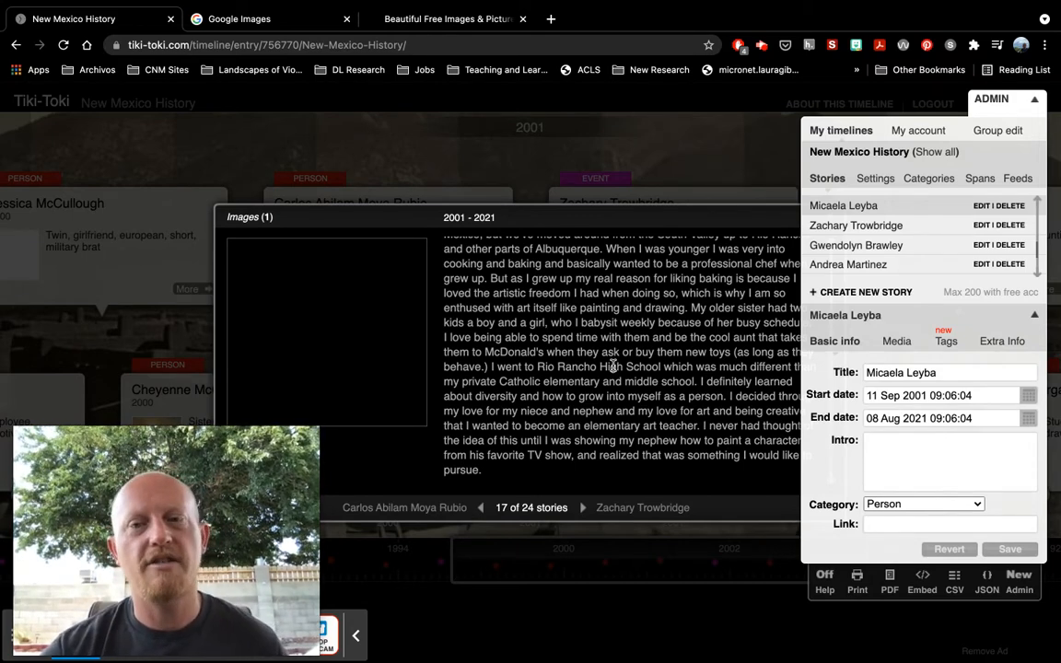
pyautogui.click(864, 524)
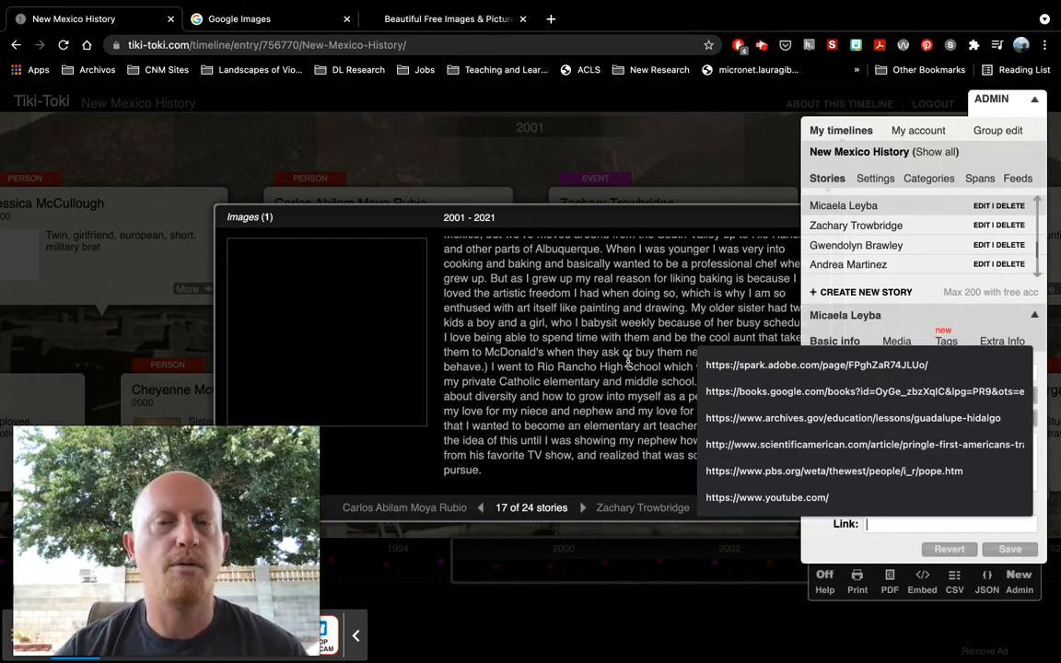
pyautogui.click(854, 540)
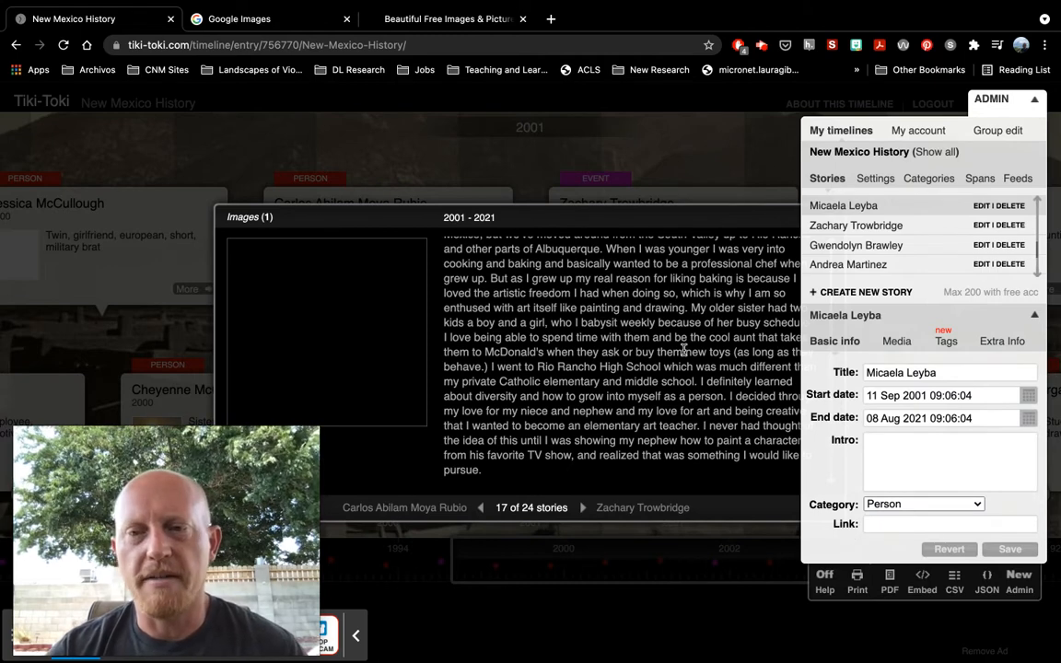
pyautogui.scroll(2, 680, 304)
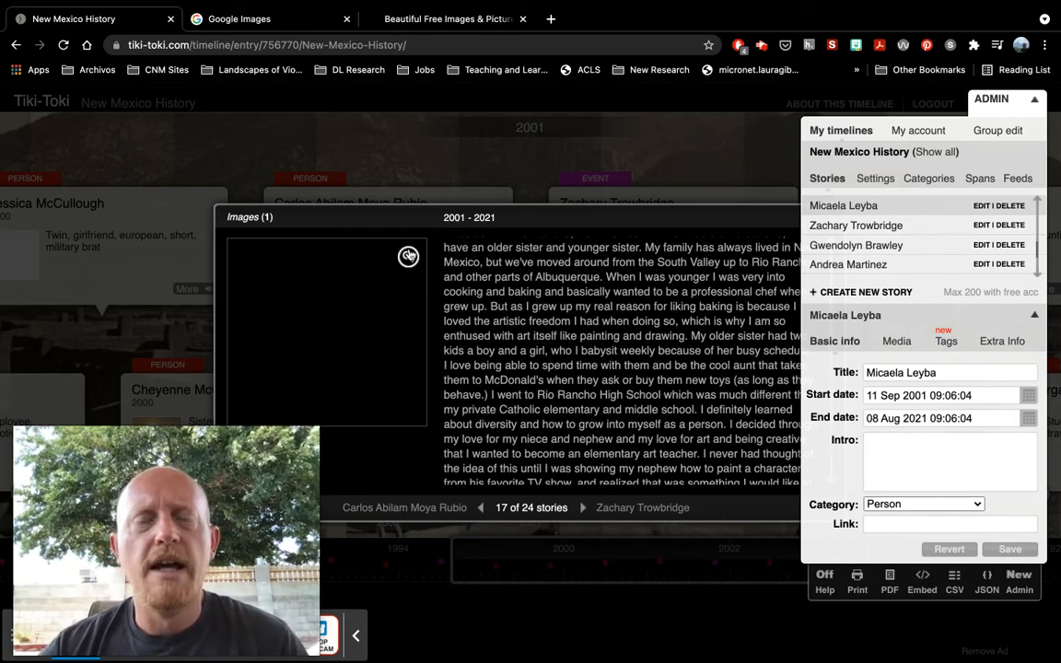
# Open the story's media, inspect the existing image's settings, and start a new media item
pyautogui.click(896, 342)
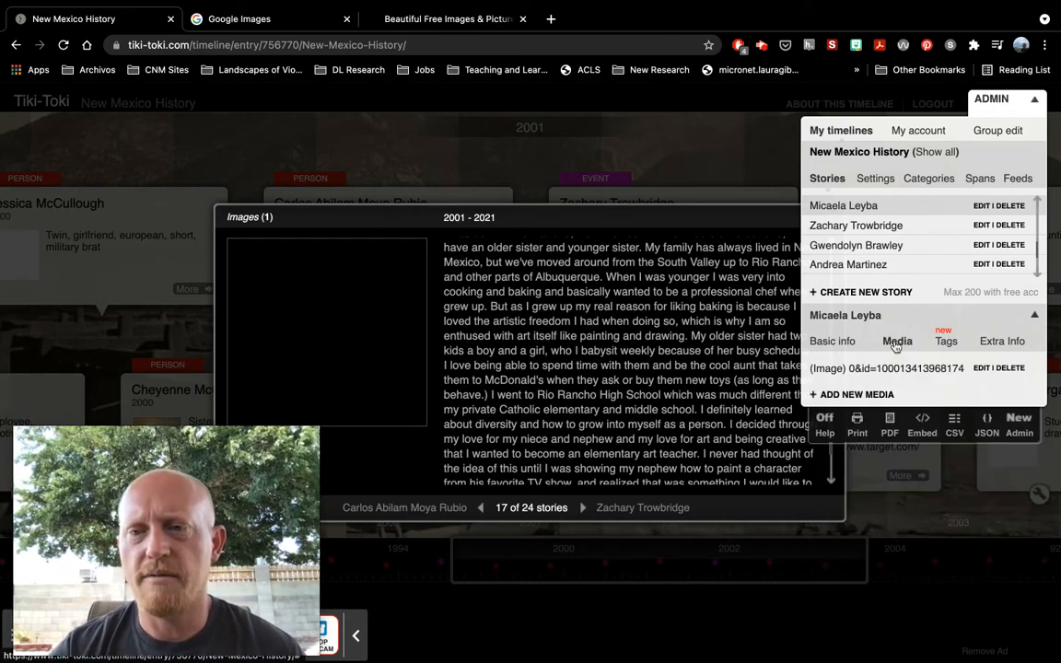
pyautogui.click(981, 367)
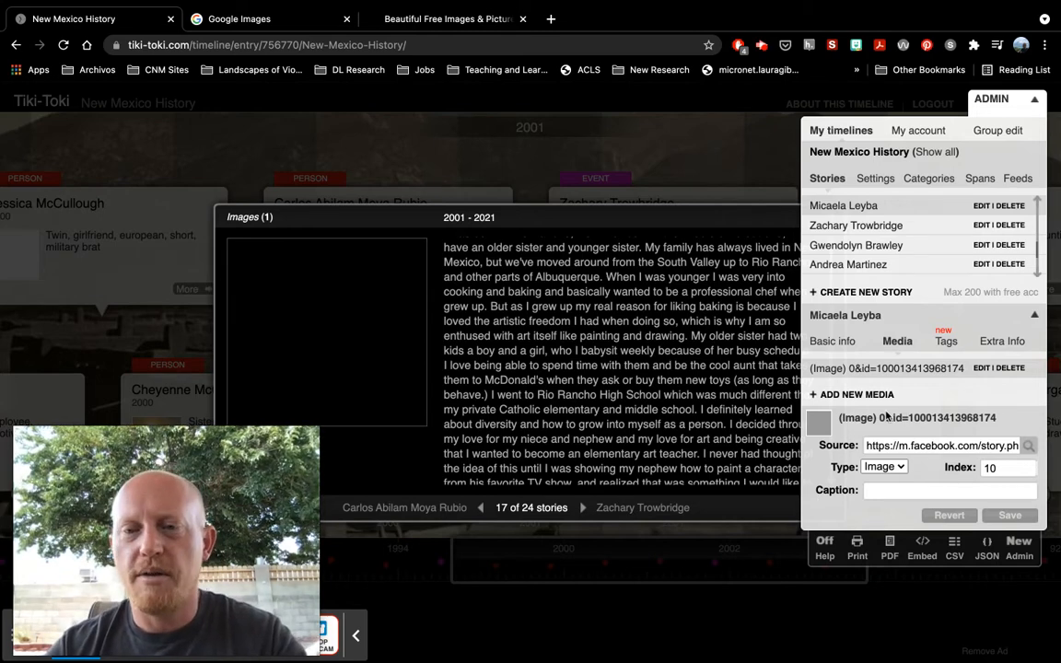
pyautogui.click(854, 395)
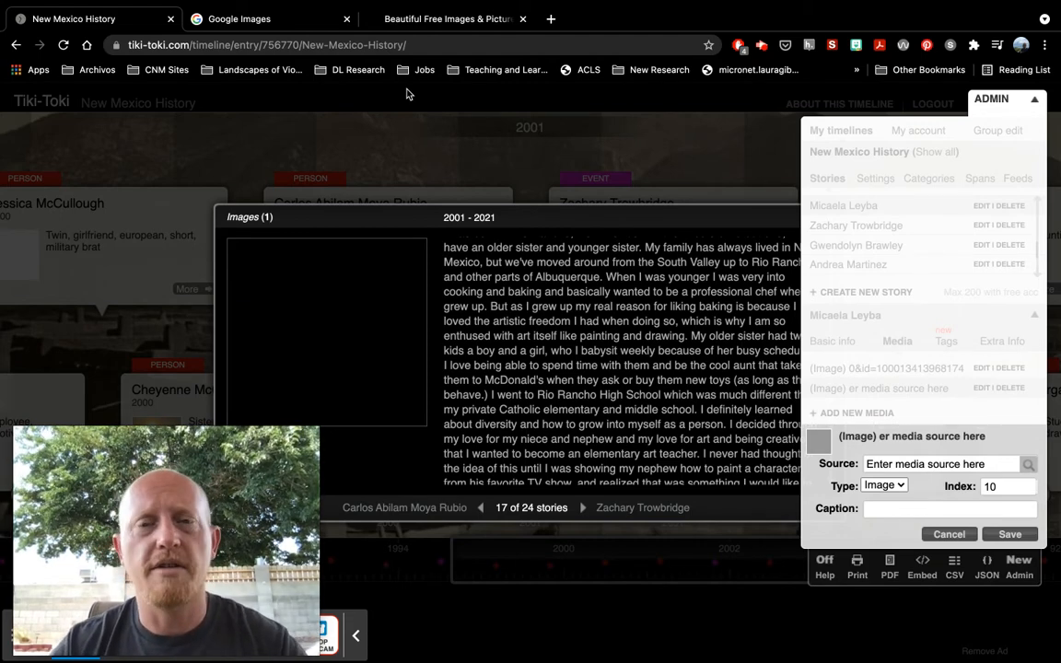
# Switch to Google Images, search for "new mexico", and open the "Case Study: Care in New Mexico" photo
pyautogui.click(258, 20)
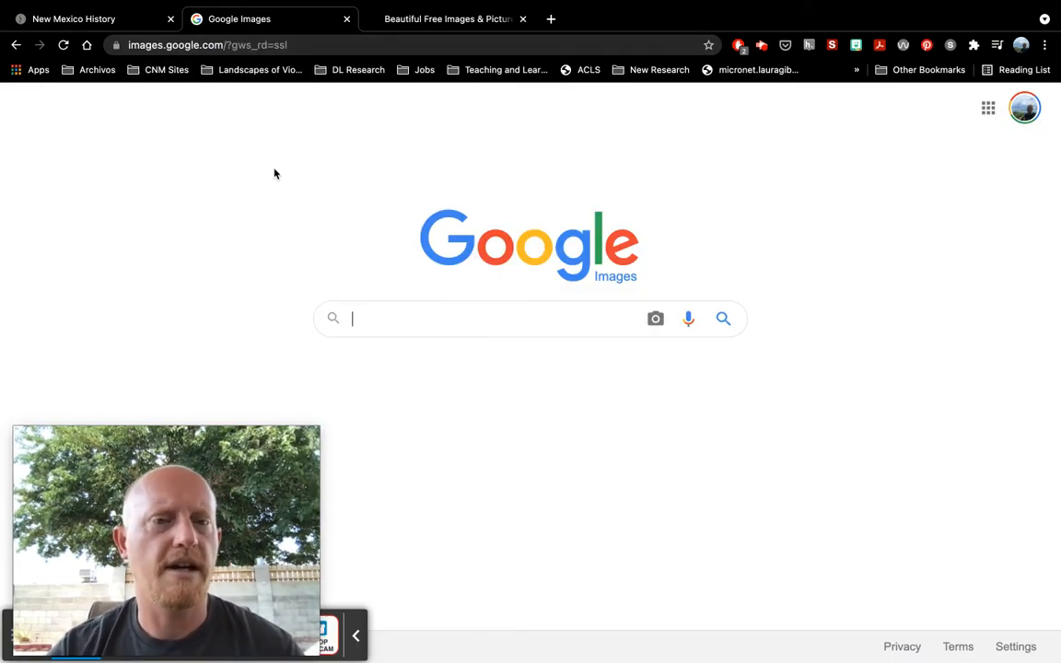
pyautogui.write('new mexico')
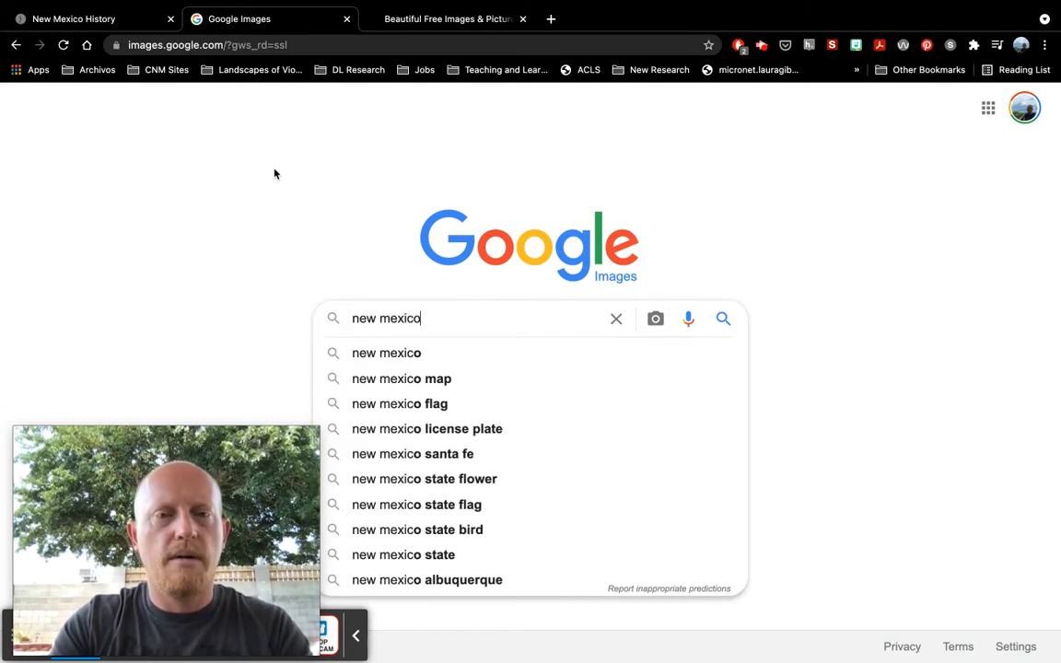
pyautogui.press('Return')
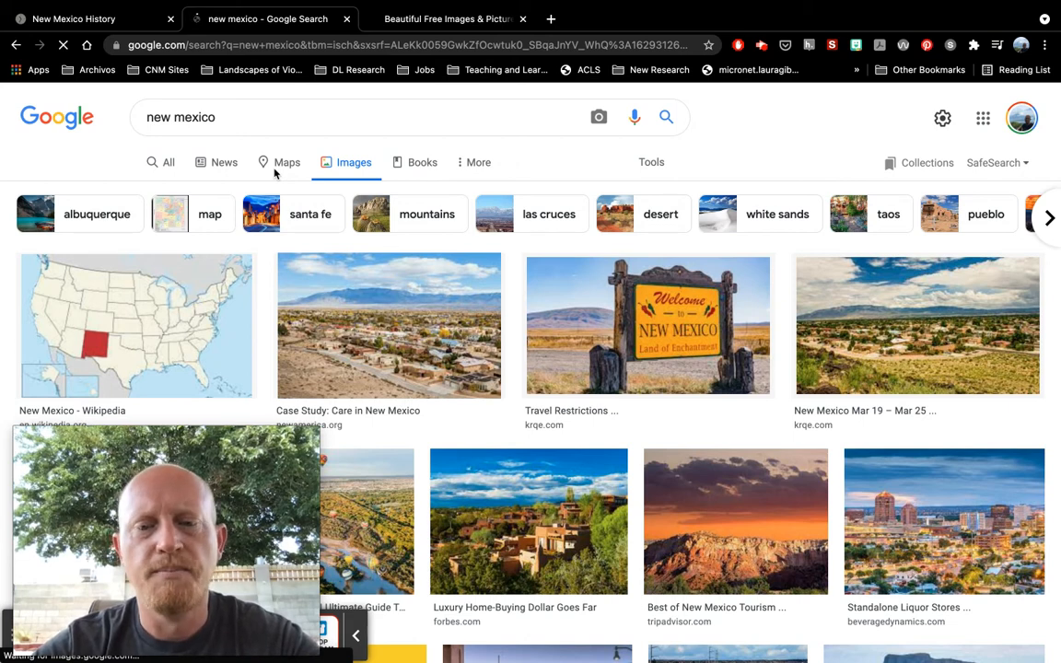
pyautogui.click(375, 329)
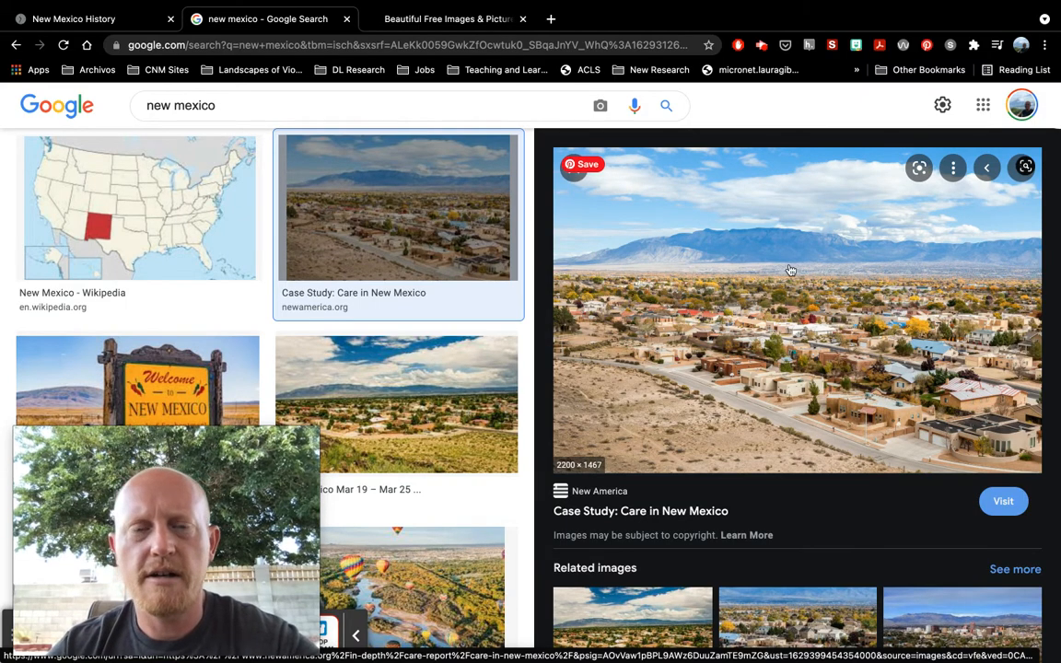
# Open the photo's source page in a new tab and copy the photo's image address
pyautogui.rightClick(790, 270)
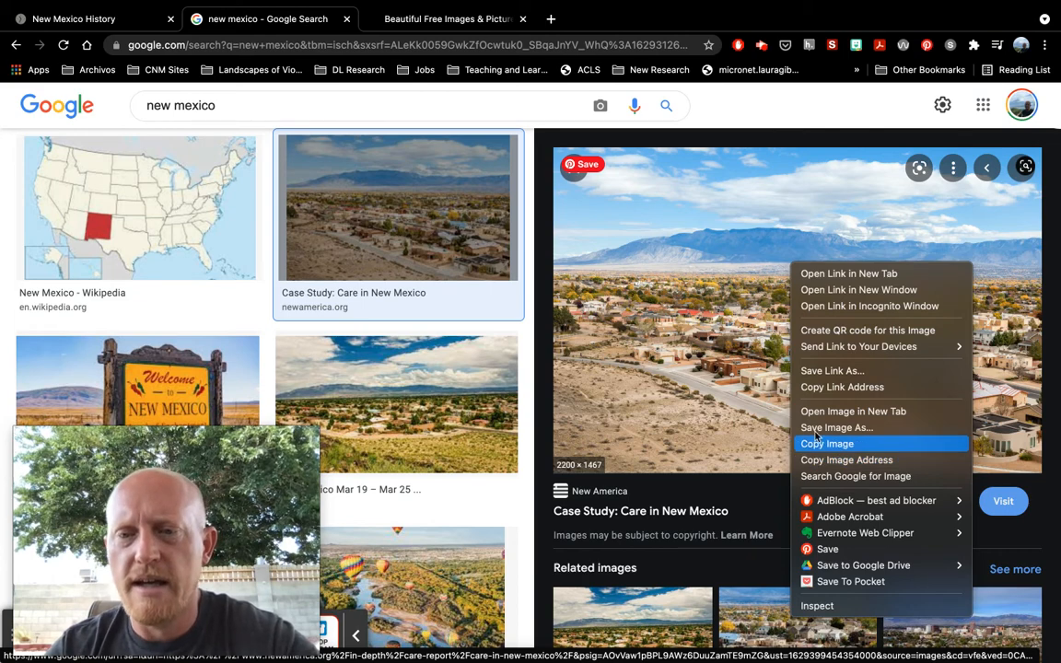
pyautogui.click(850, 275)
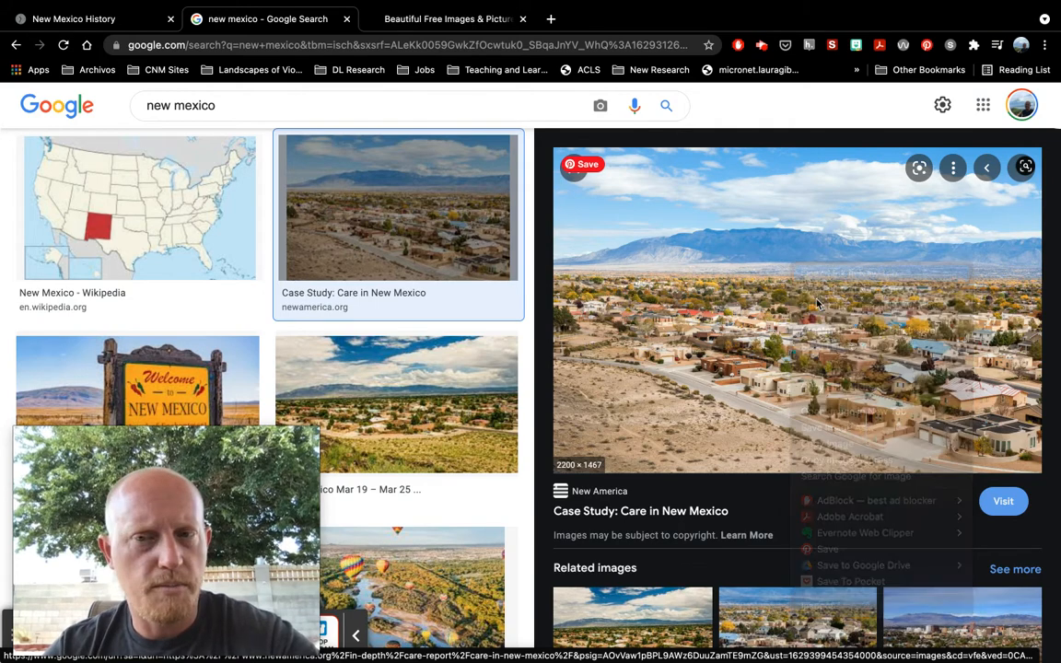
pyautogui.rightClick(790, 309)
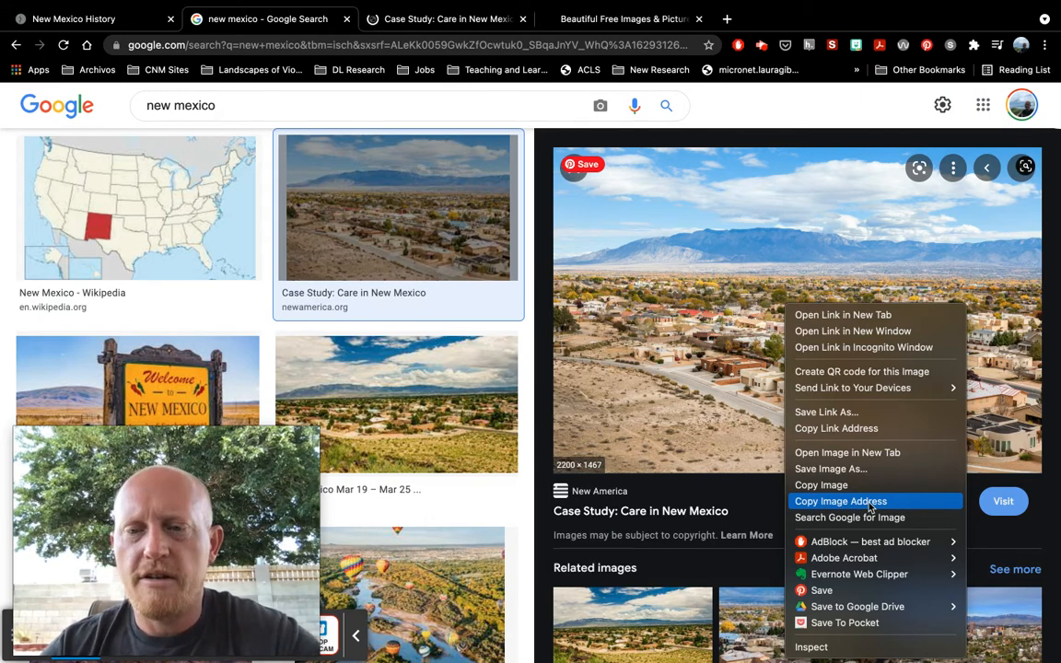
pyautogui.click(868, 503)
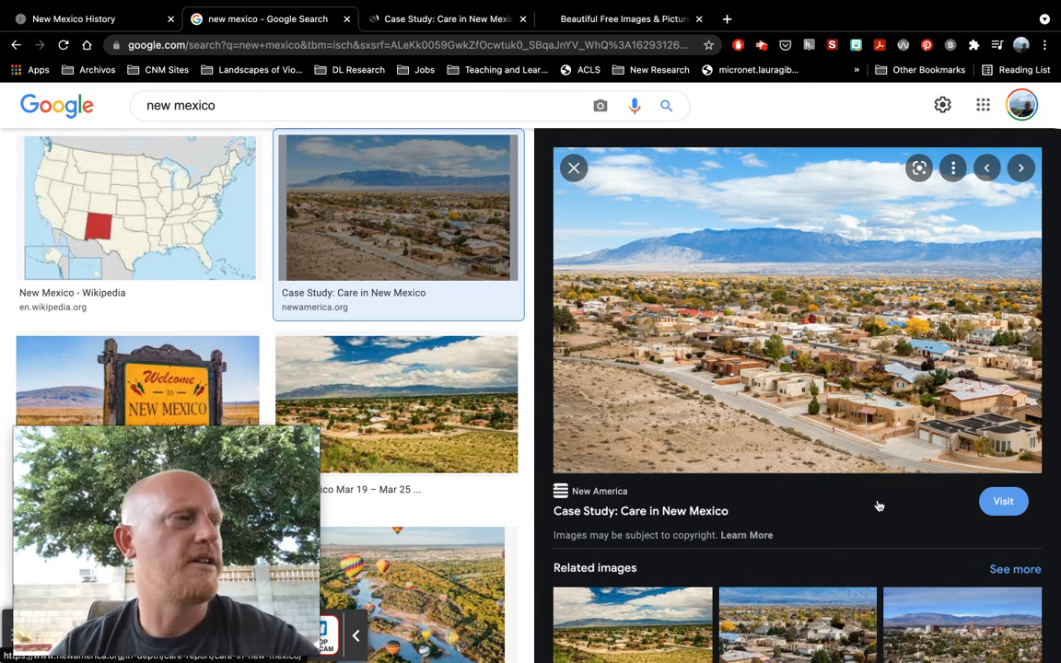
# Return to the New Mexico History timeline, paste the copied address as the new image's source, save it, and display the photo in the story
pyautogui.click(136, 23)
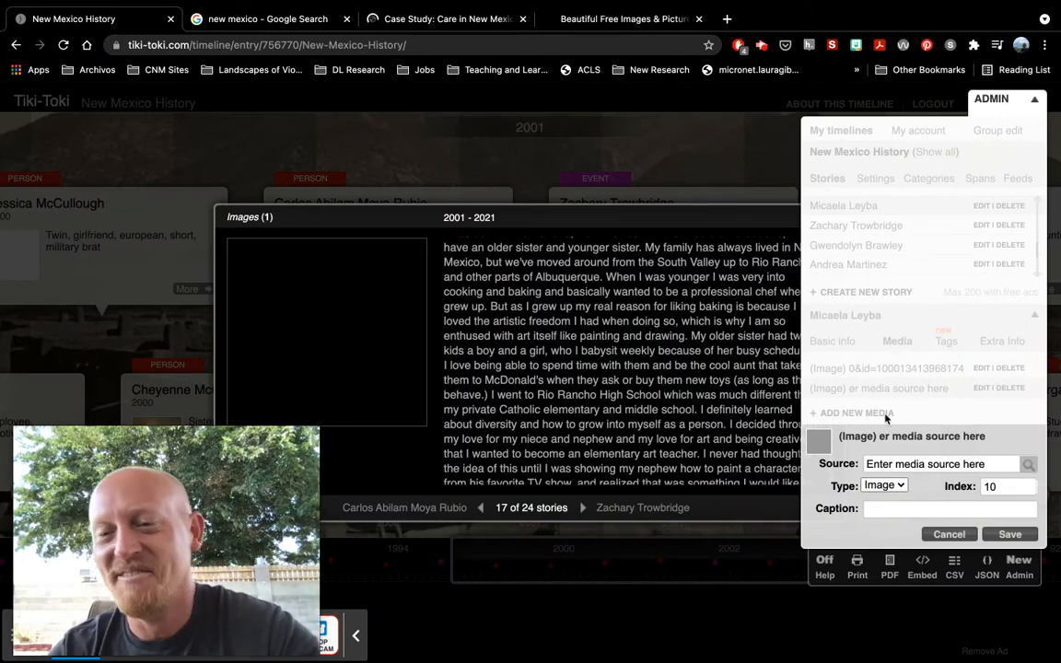
pyautogui.click(902, 464)
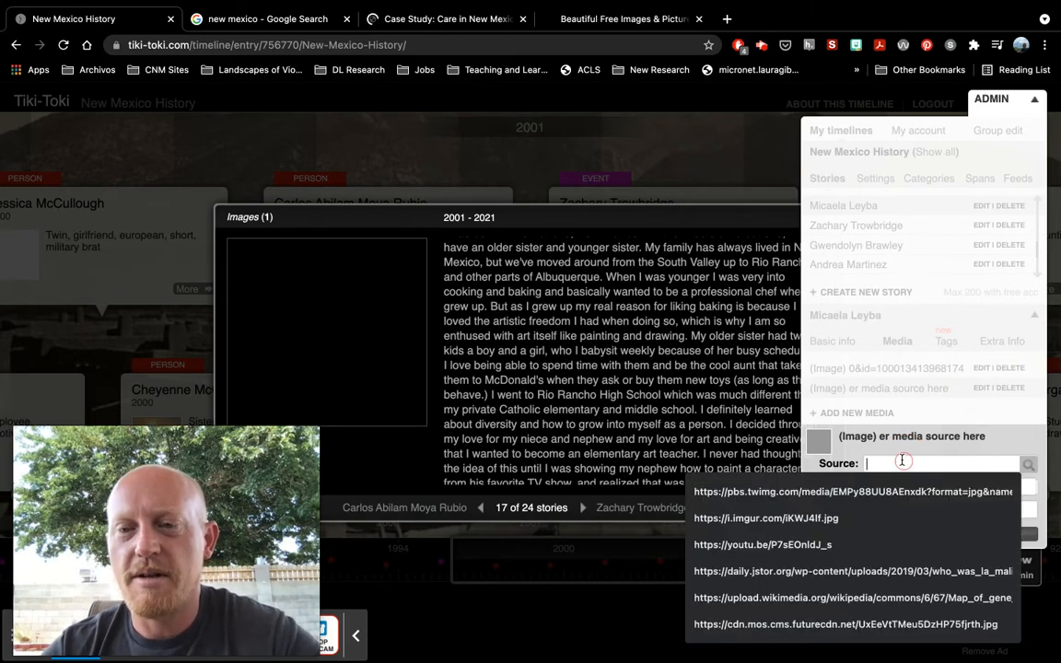
pyautogui.press('super+v')
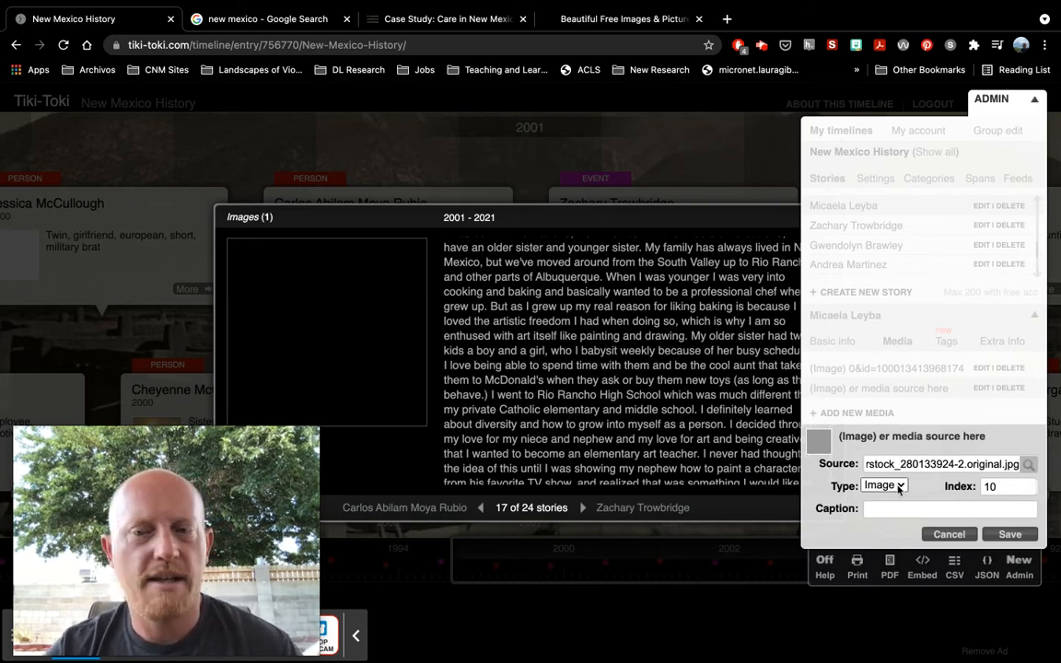
pyautogui.click(899, 487)
pyautogui.click(897, 488)
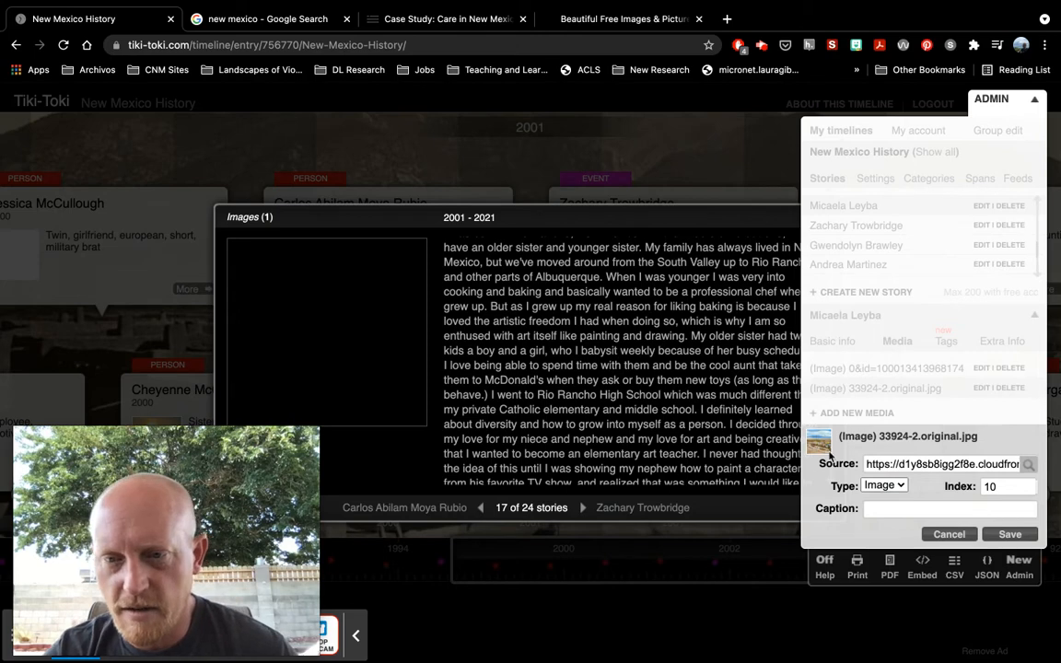
pyautogui.click(995, 534)
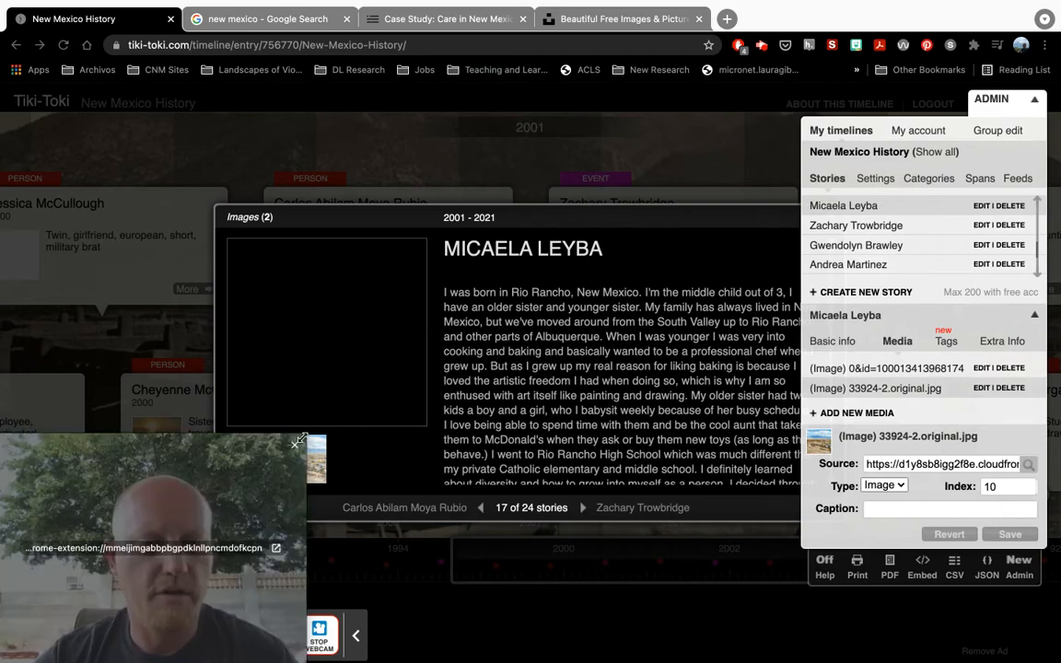
pyautogui.moveTo(295, 440); pyautogui.dragTo(240, 481)
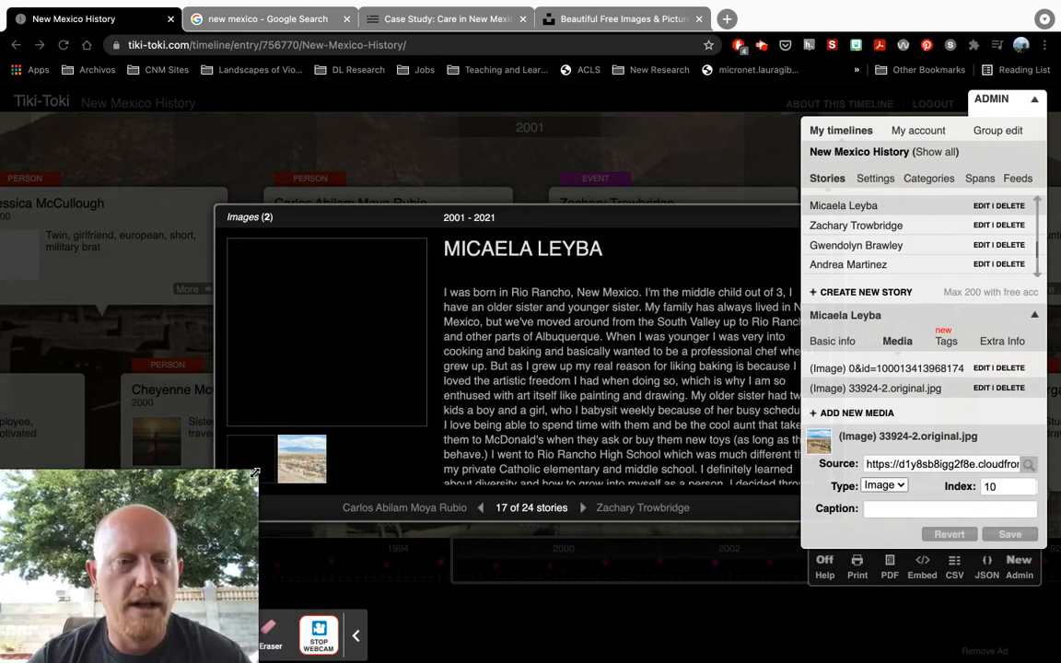
pyautogui.click(318, 457)
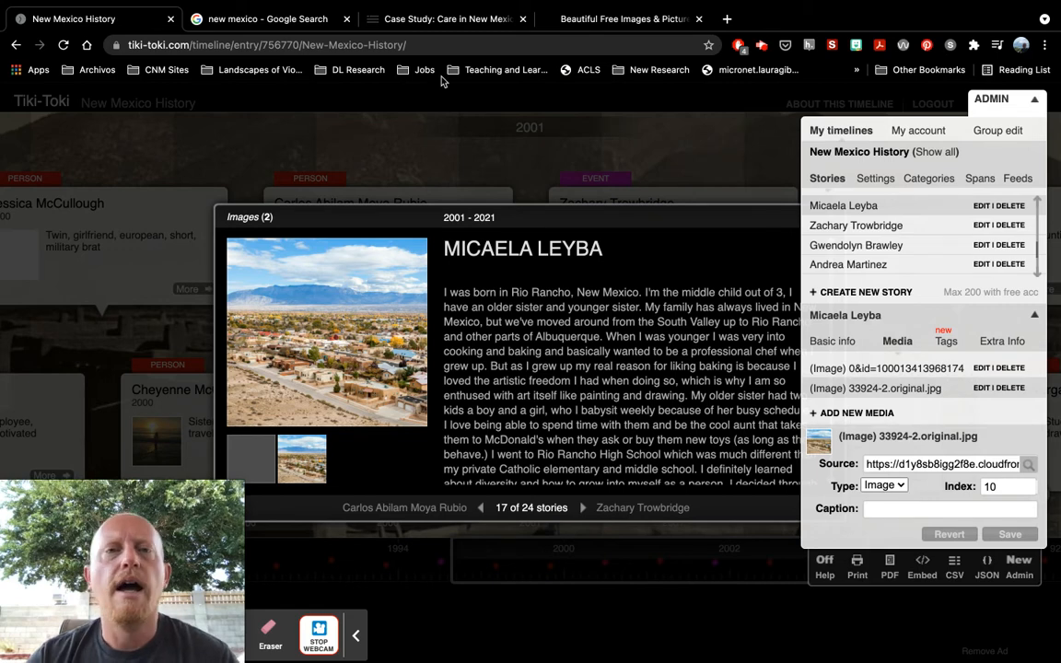
# Review the search results page's address, close the Case Study page, and view Unsplash as another image source
pyautogui.click(280, 20)
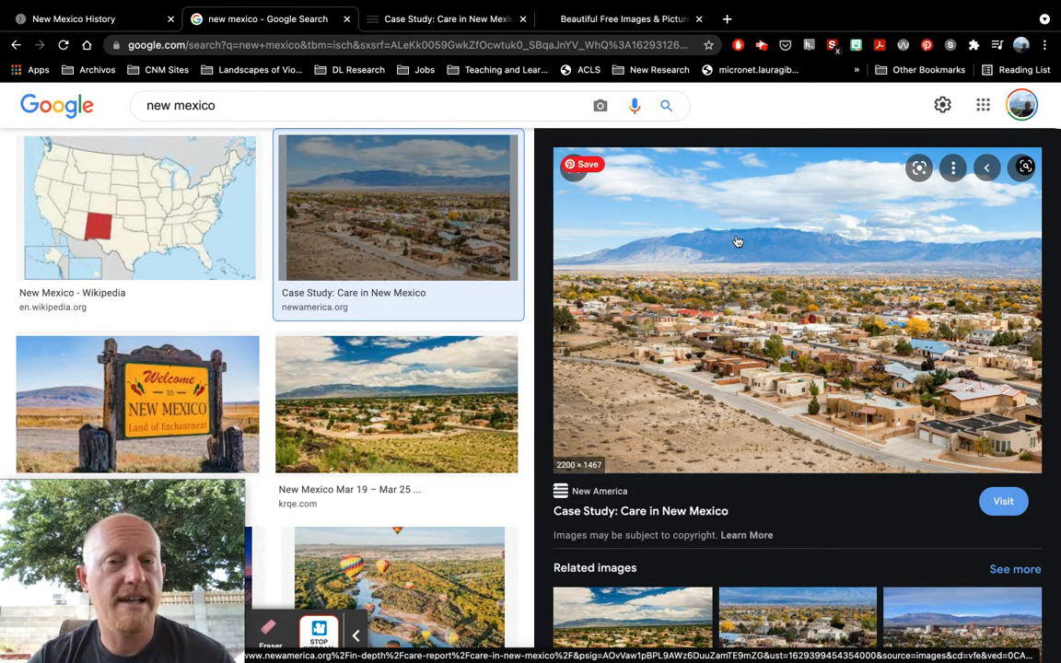
pyautogui.click(302, 38)
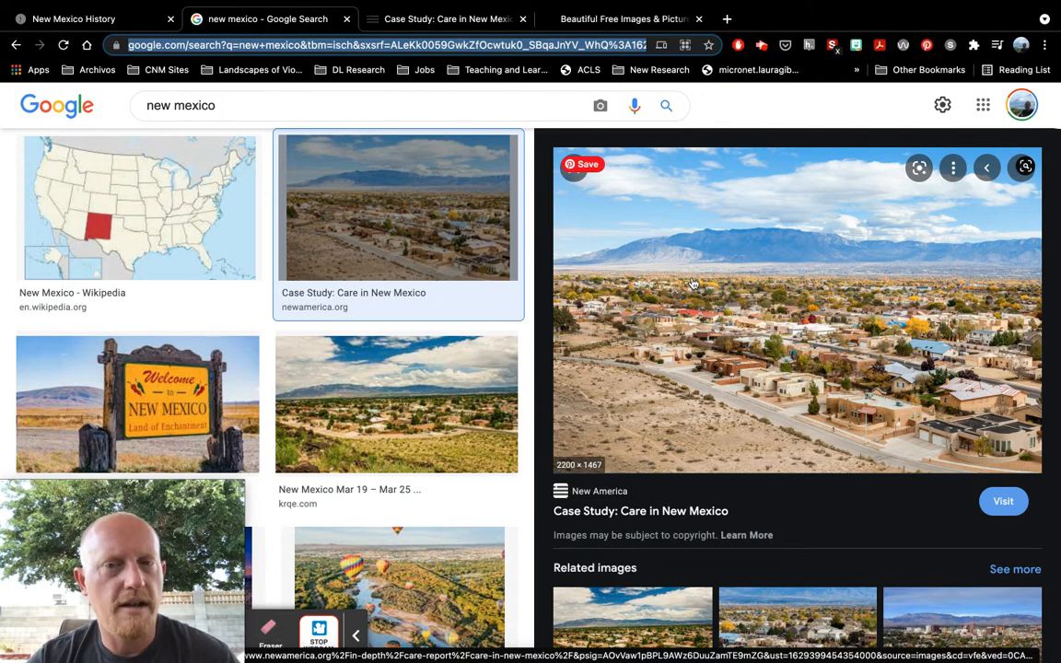
pyautogui.click(523, 19)
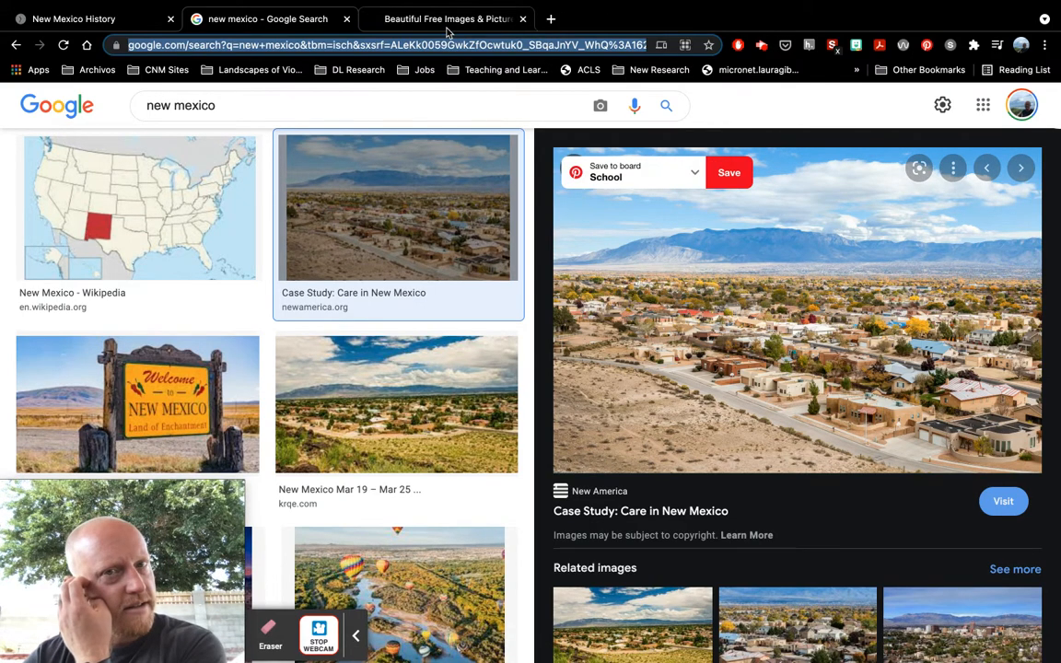
pyautogui.click(449, 31)
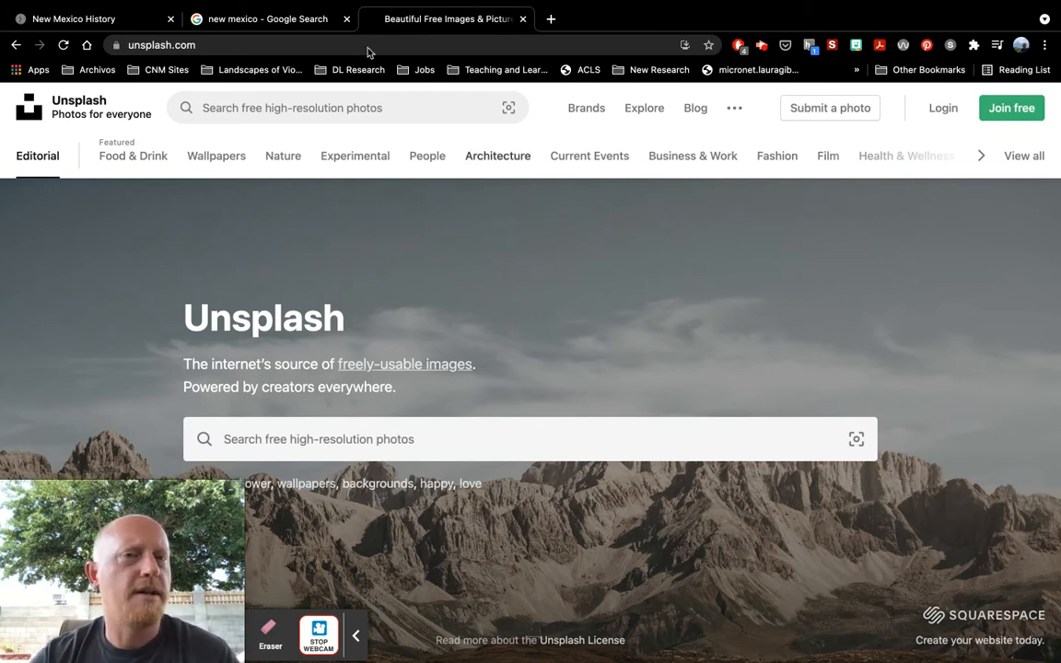
pyautogui.click(303, 24)
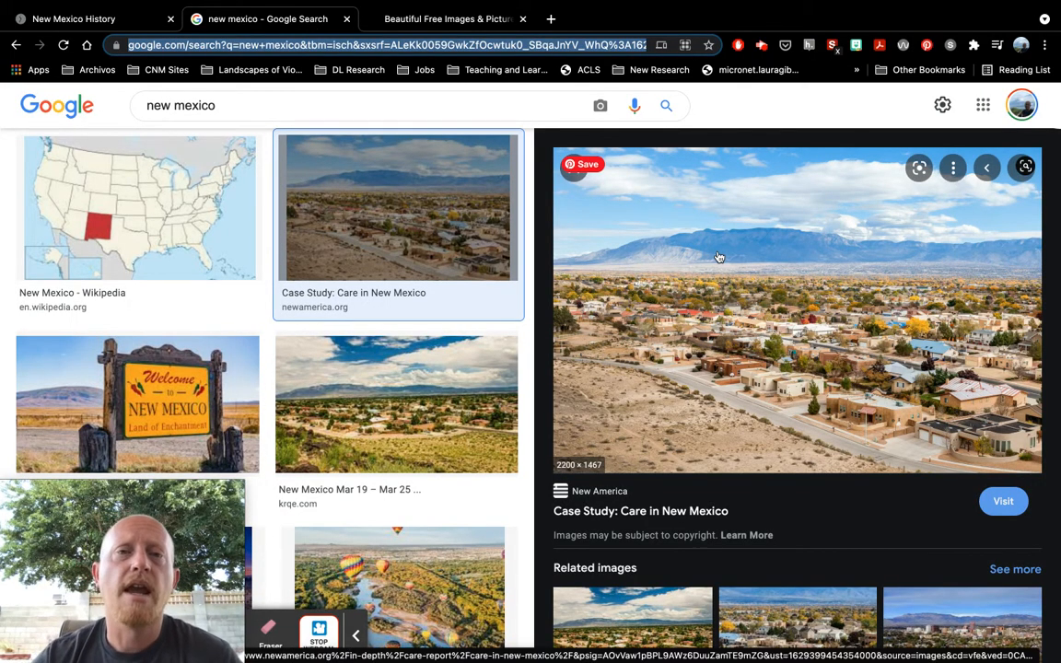
pyautogui.click(424, 19)
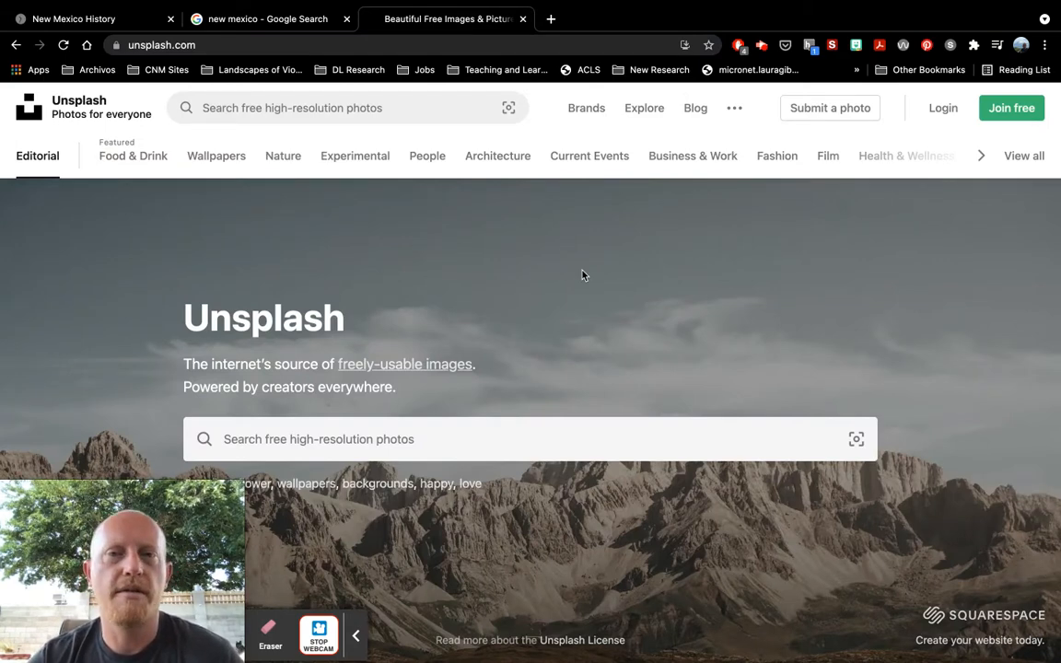
# Return to the New Mexico History timeline, open the "Padre Antonio Jose Martinez" story from the story list, and collapse the admin controls
pyautogui.click(113, 21)
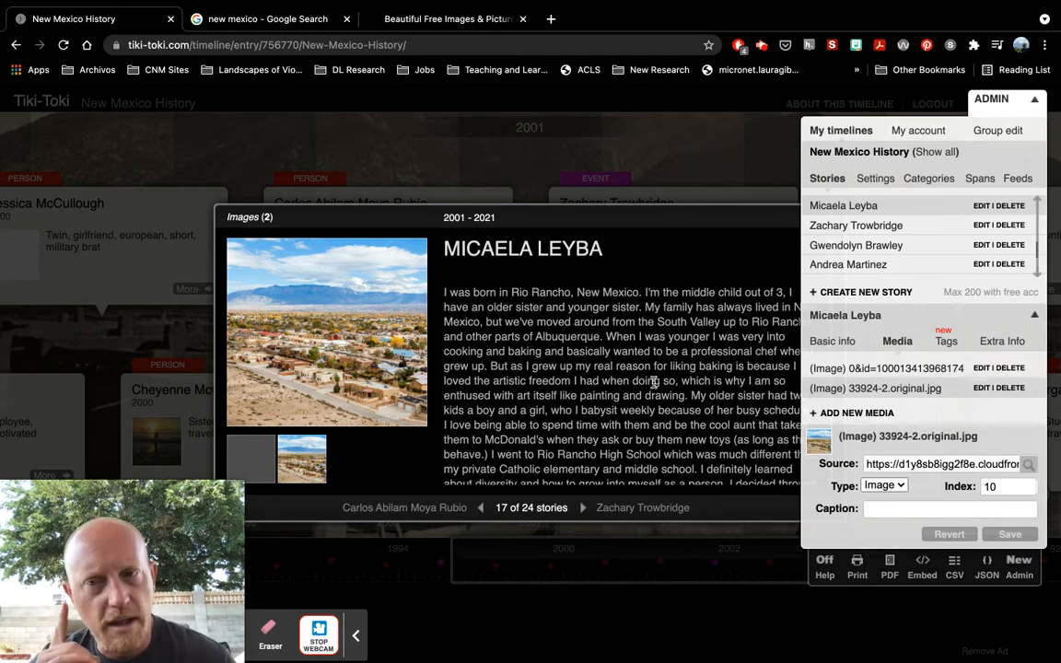
pyautogui.scroll(-3, 843, 238)
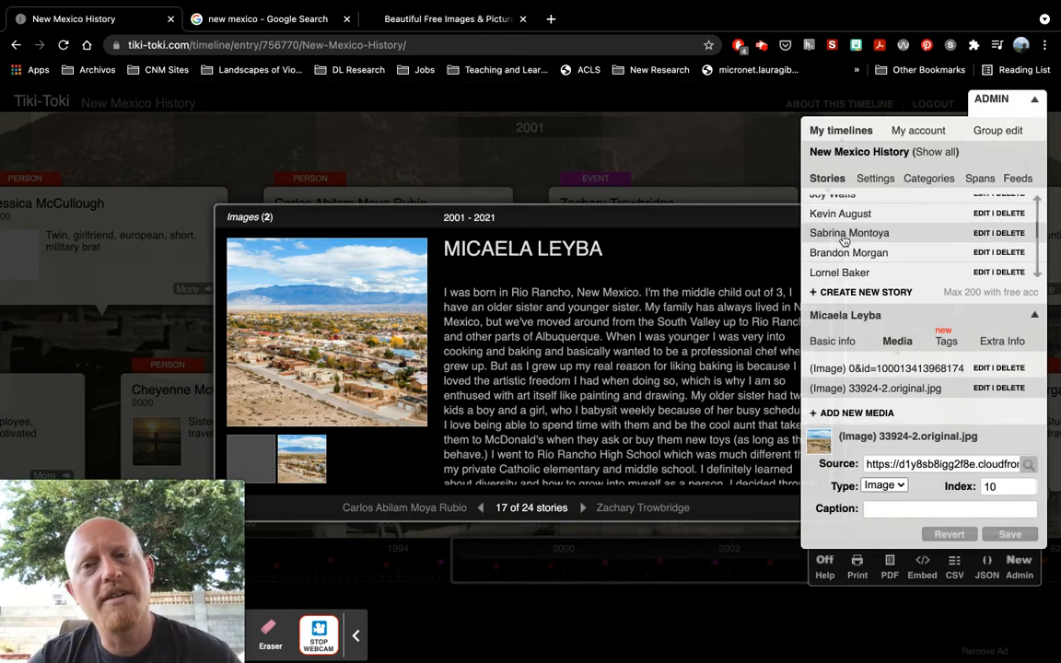
pyautogui.scroll(-5, 842, 238)
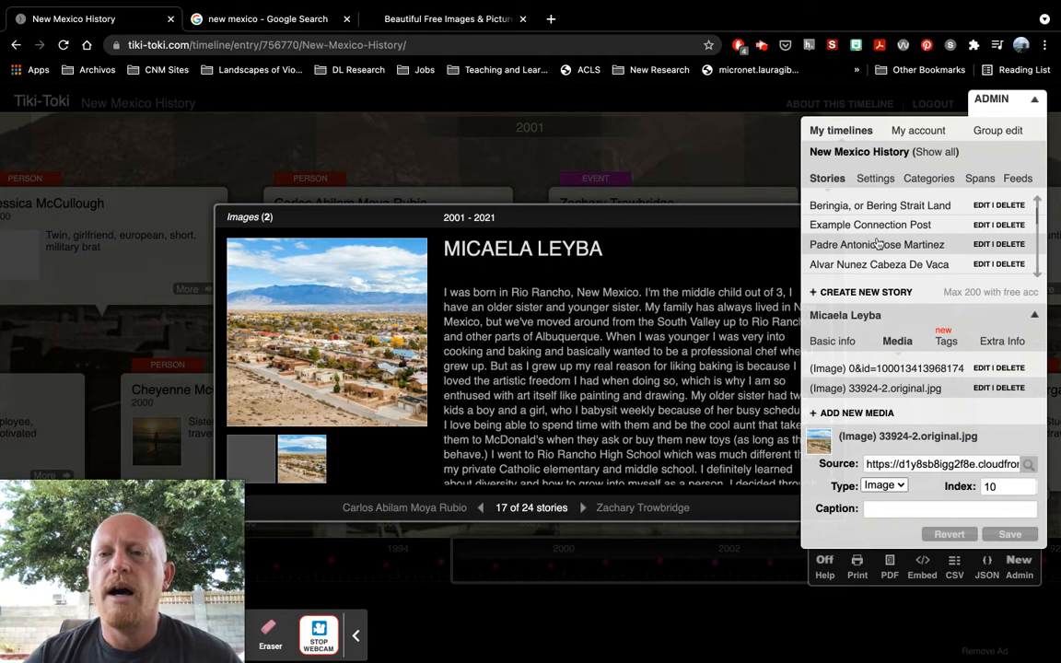
pyautogui.click(871, 245)
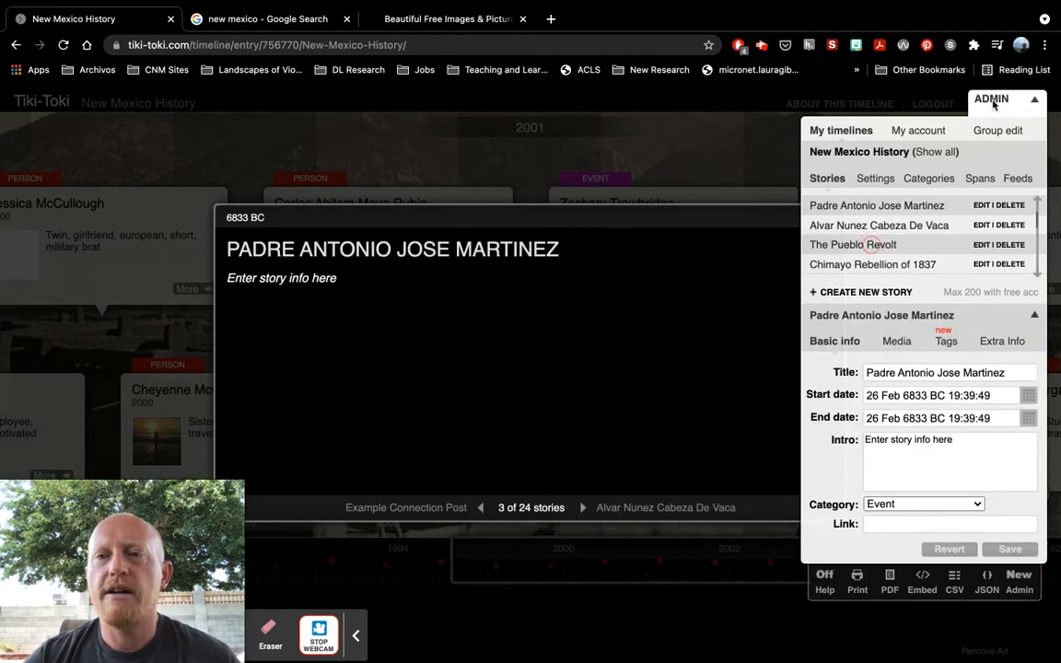
pyautogui.click(993, 99)
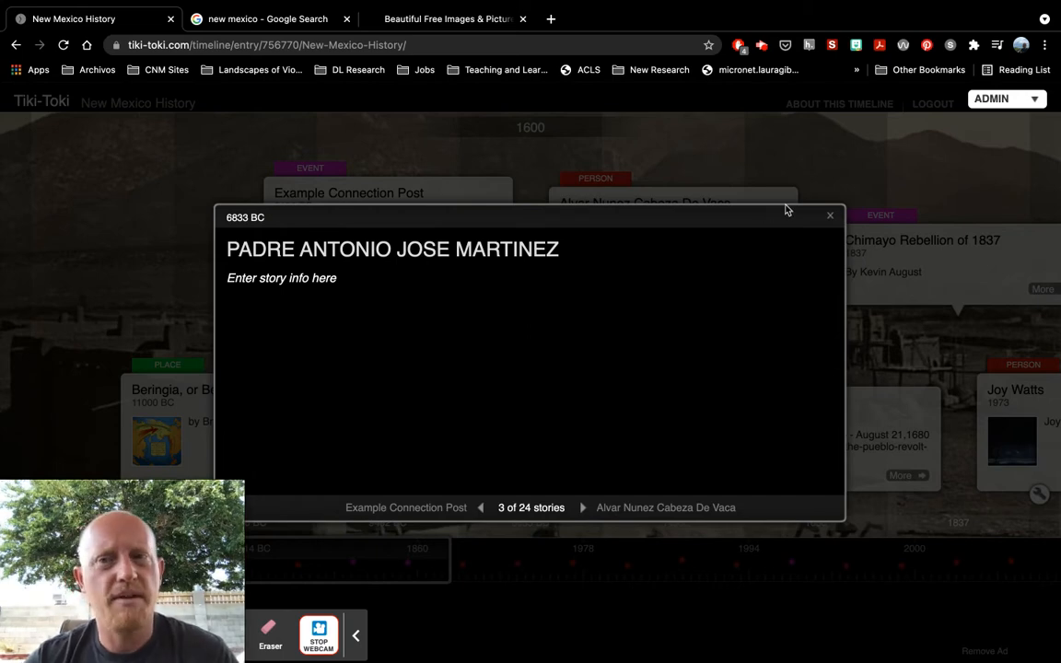
# Expand the admin controls, change the year to 1840 in the Padre Antonio Jose Martinez story's start and end dates, and try to save
pyautogui.click(992, 99)
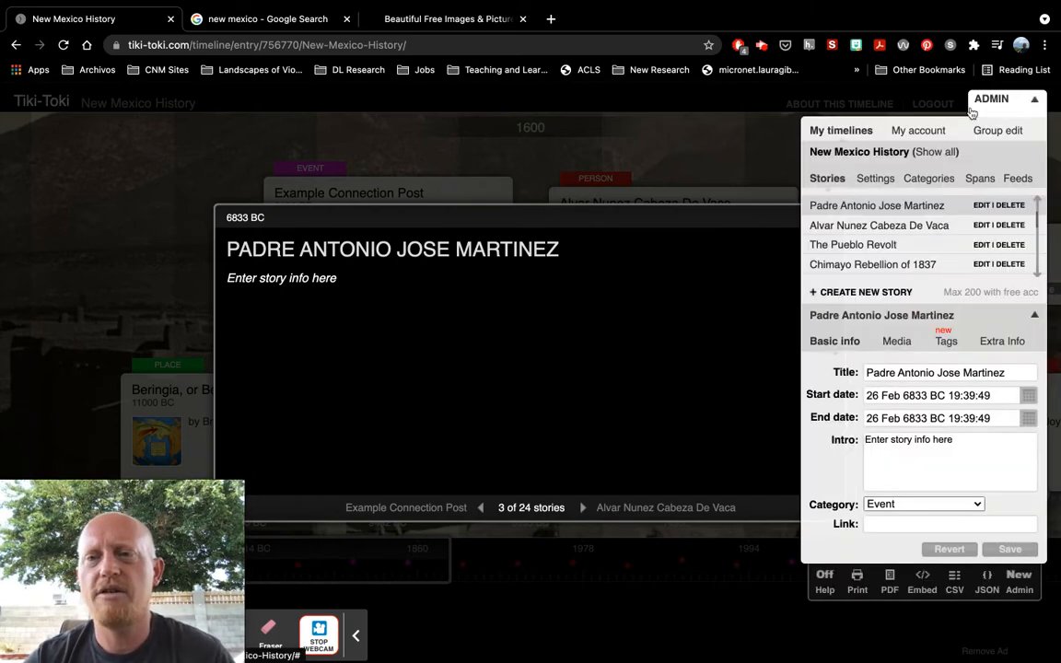
pyautogui.scroll(2, 930, 259)
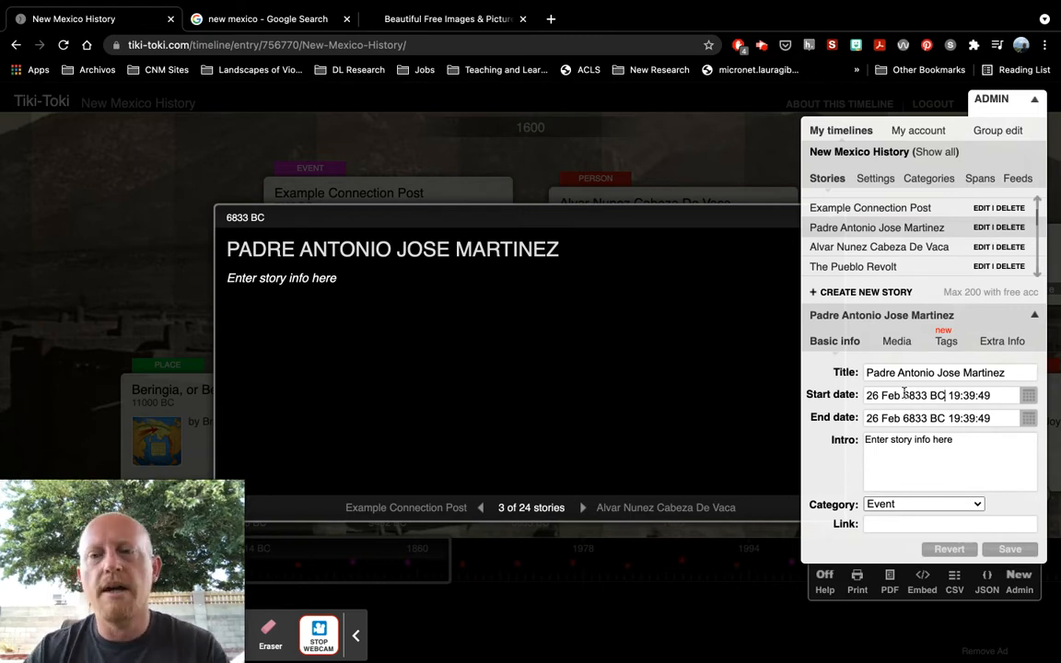
pyautogui.moveTo(902, 395); pyautogui.dragTo(945, 396)
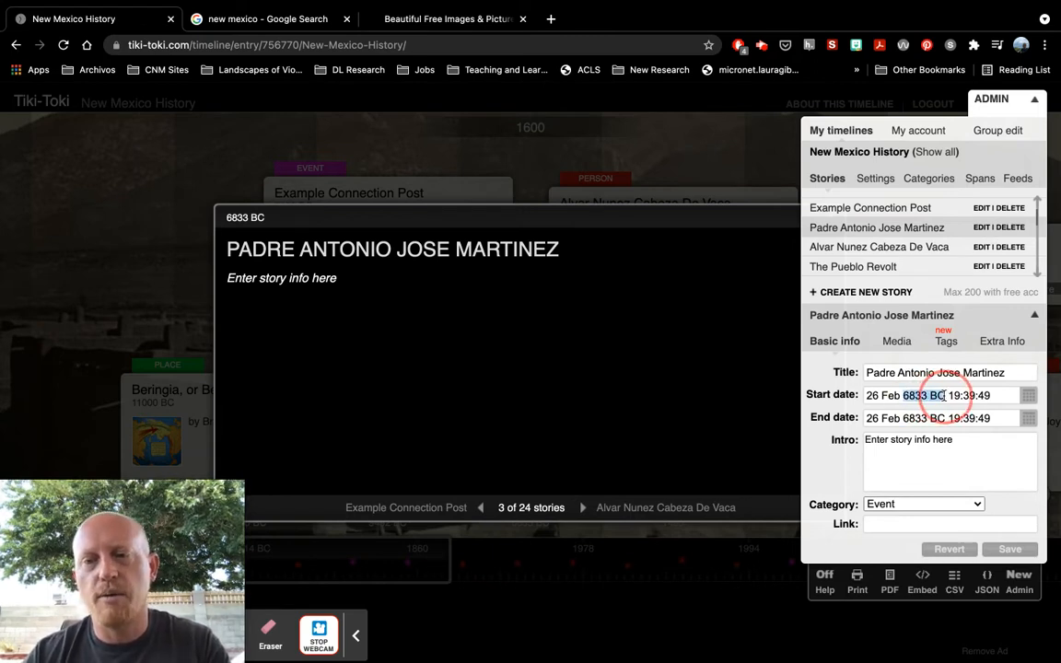
pyautogui.press('BackSpace')
pyautogui.write('18')
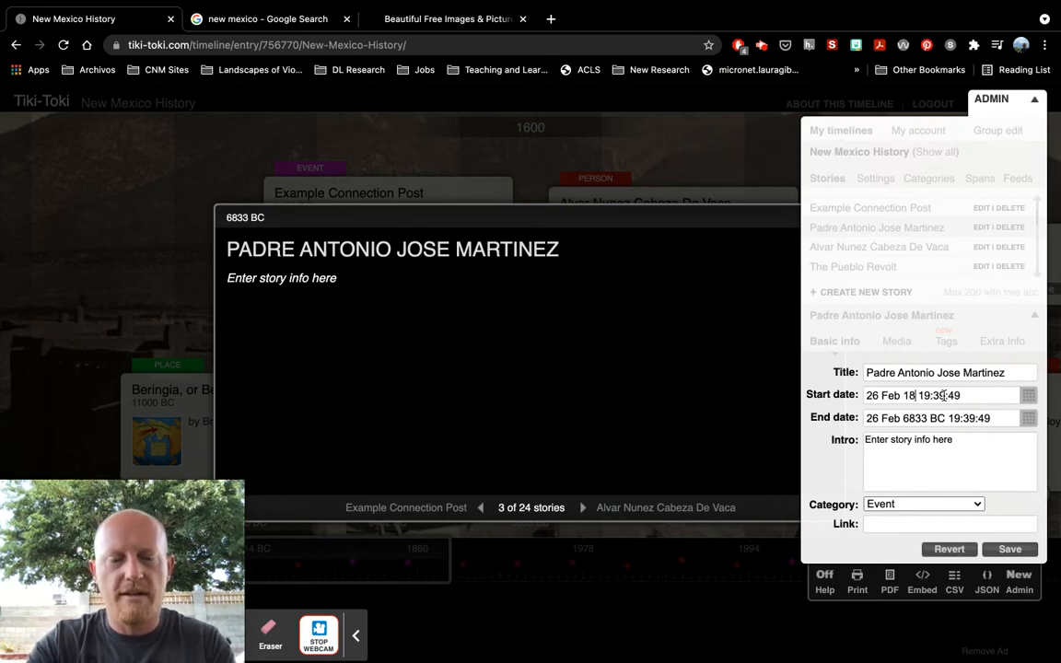
pyautogui.write('40')
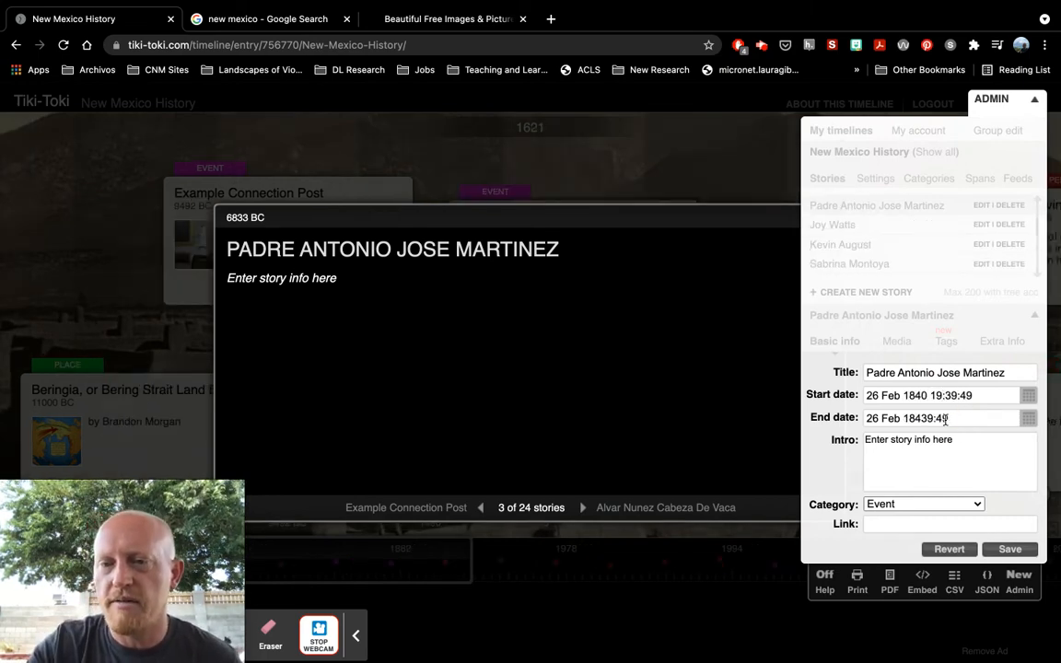
pyautogui.write('0')
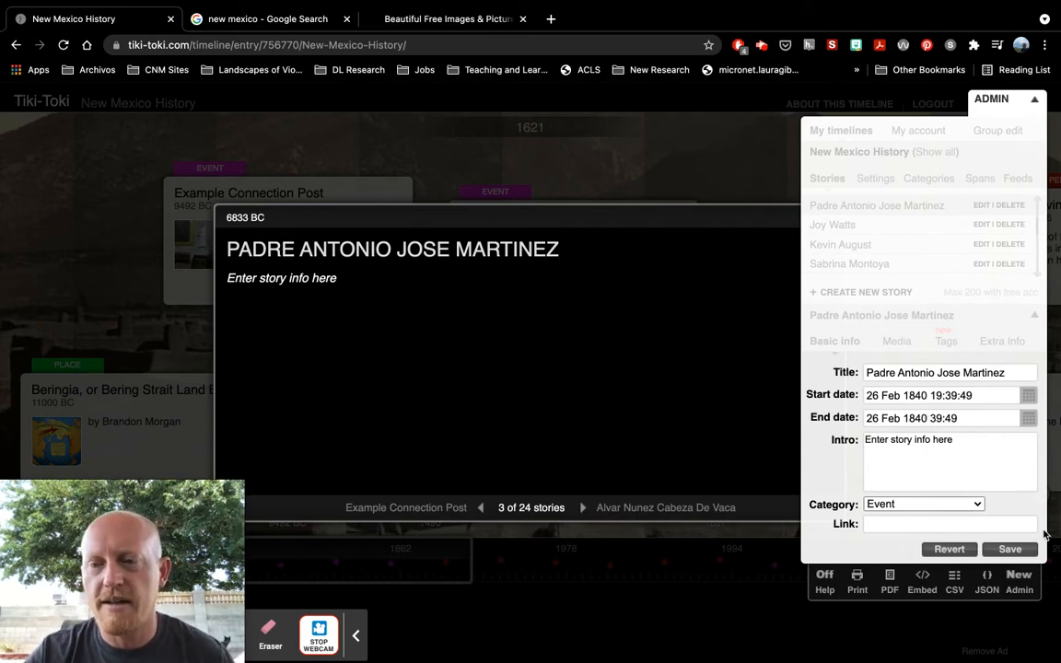
pyautogui.click(1010, 550)
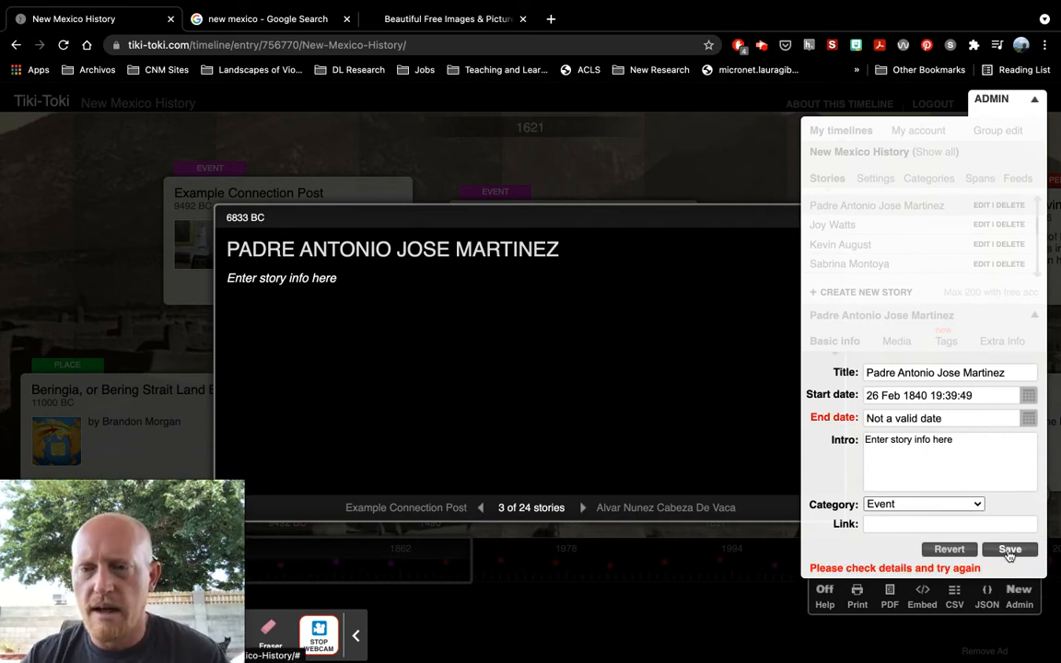
# Set the story's end date to 1 August 1840 with the date picker and save the story
pyautogui.click(1028, 418)
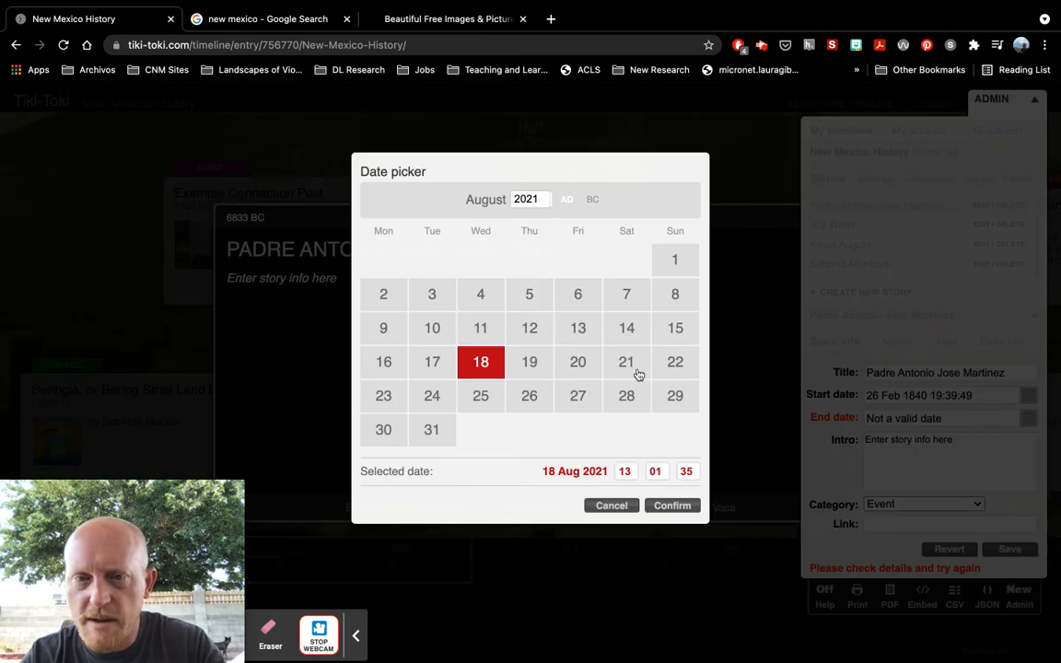
pyautogui.moveTo(534, 199); pyautogui.dragTo(508, 202)
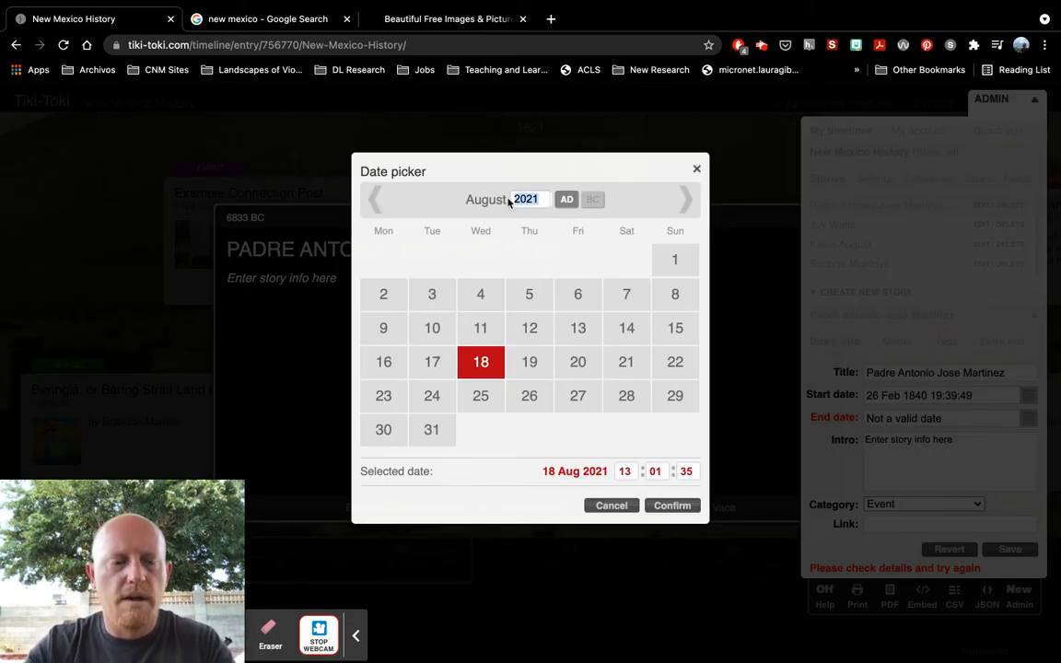
pyautogui.write('1840')
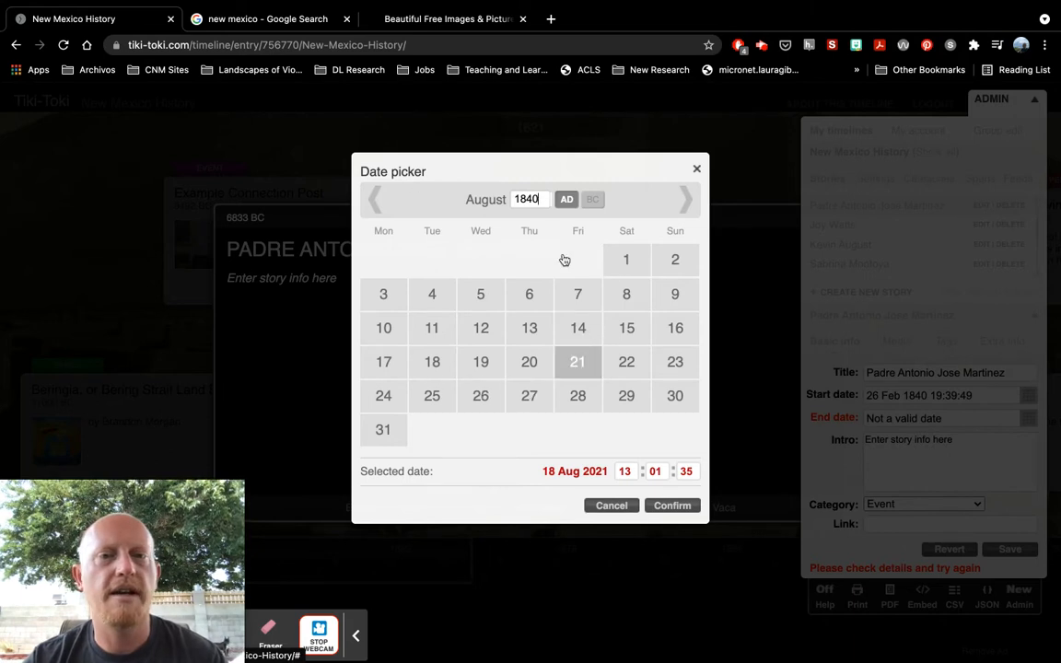
pyautogui.click(630, 265)
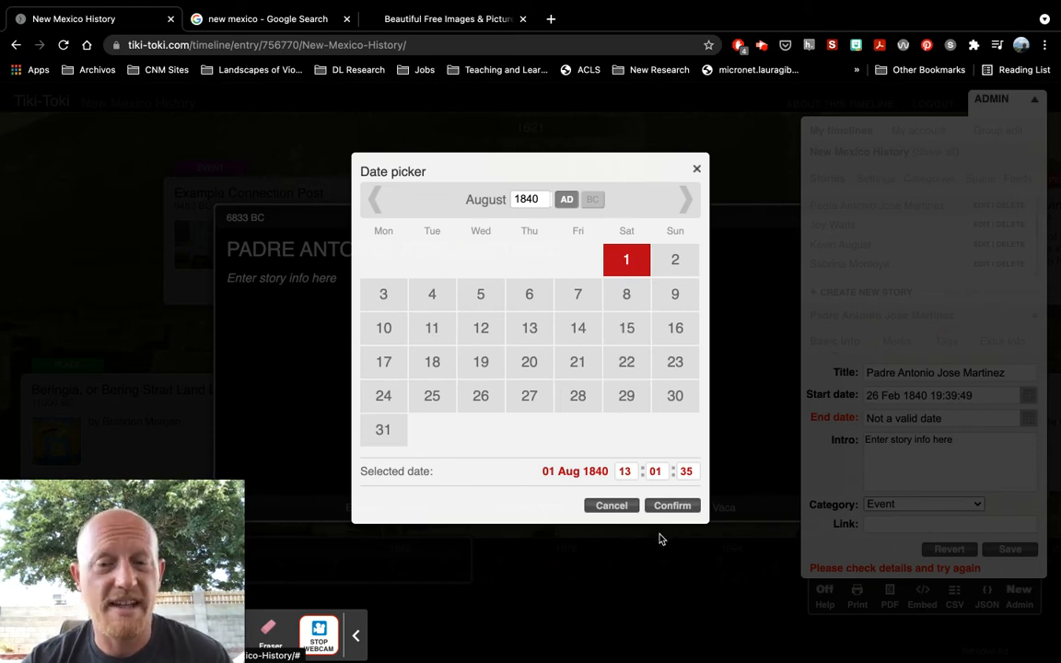
pyautogui.click(673, 506)
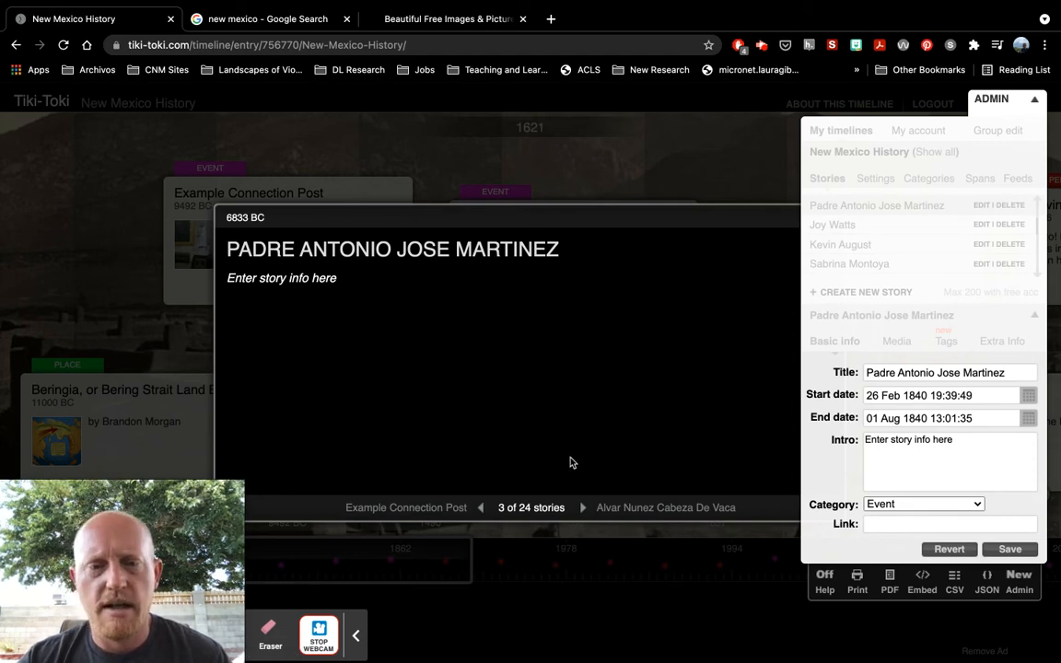
pyautogui.click(1011, 549)
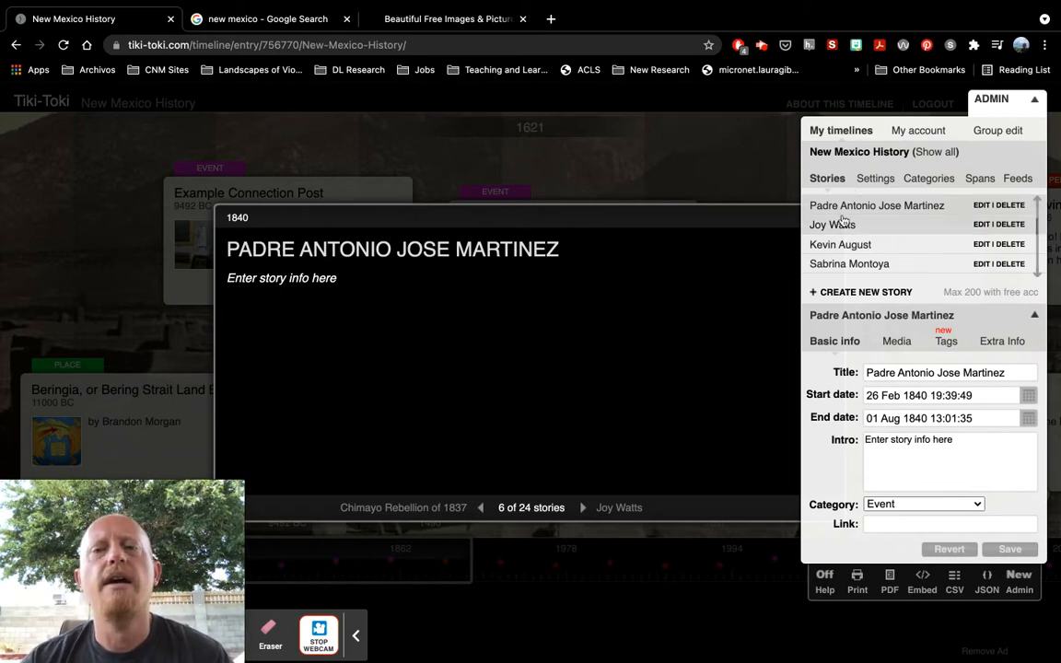
# Collapse the admin controls and close the Padre Antonio Jose Martinez story to view its place on the timeline
pyautogui.scroll(3, 841, 225)
pyautogui.click(995, 99)
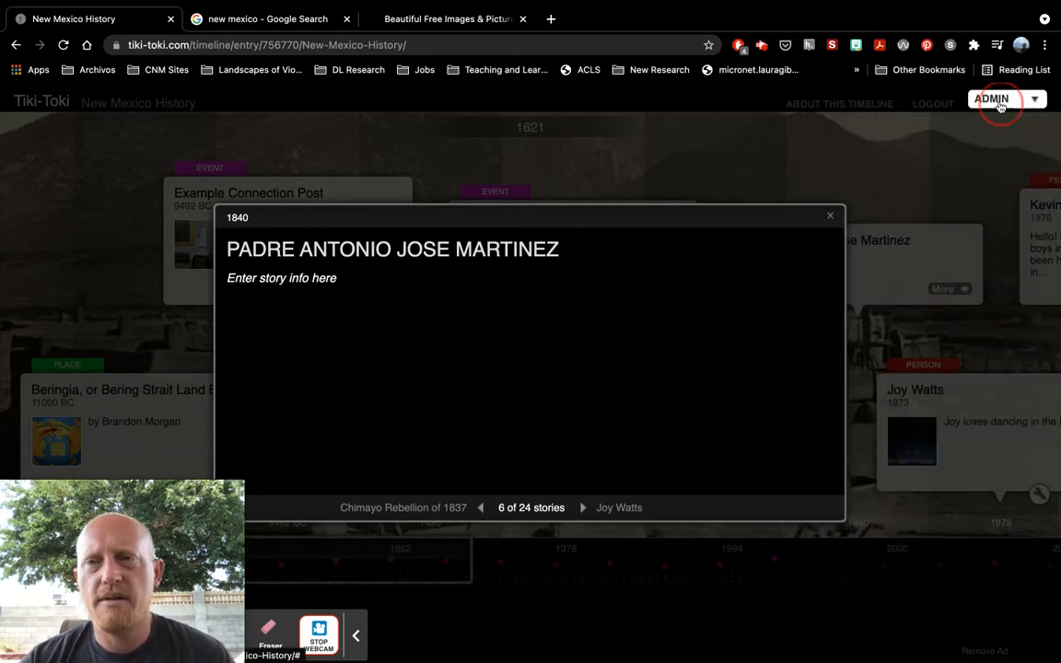
pyautogui.click(830, 216)
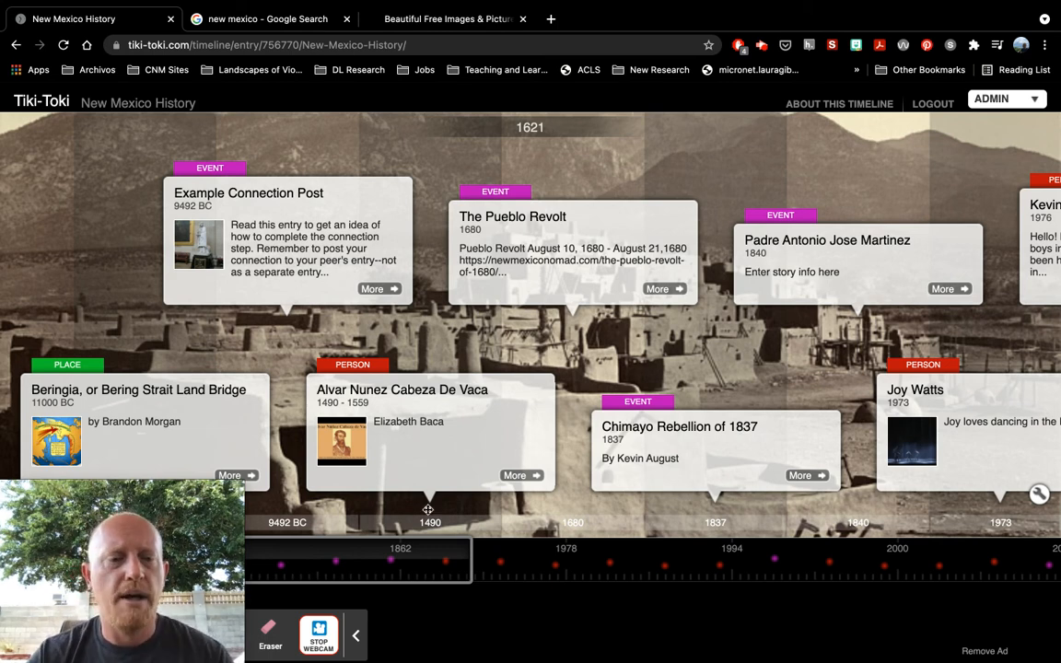
pyautogui.moveTo(177, 542); pyautogui.dragTo(187, 351)
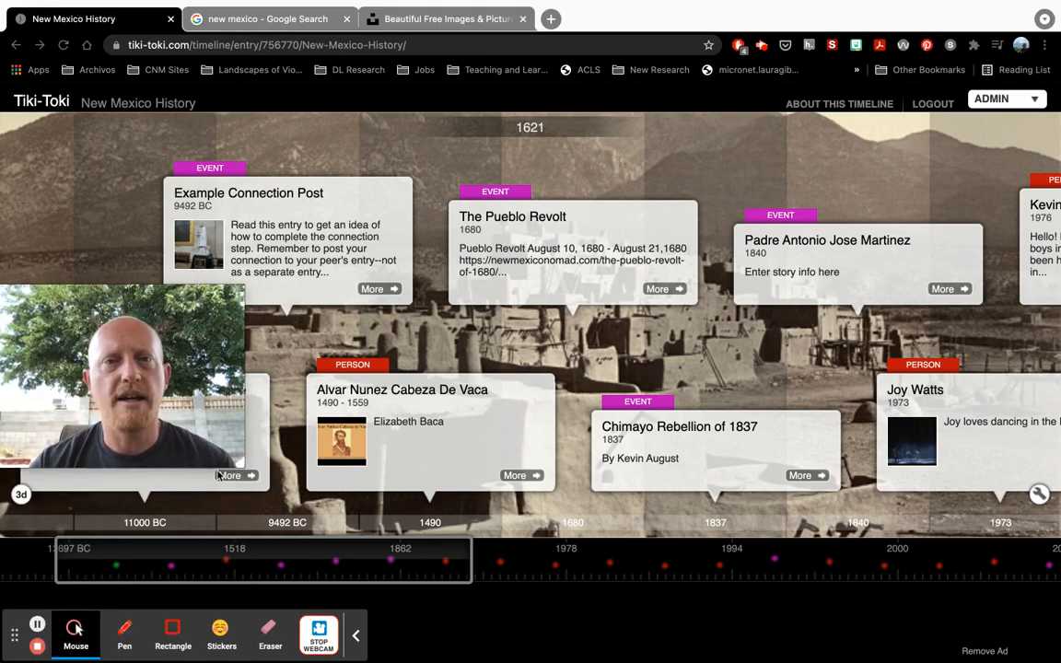